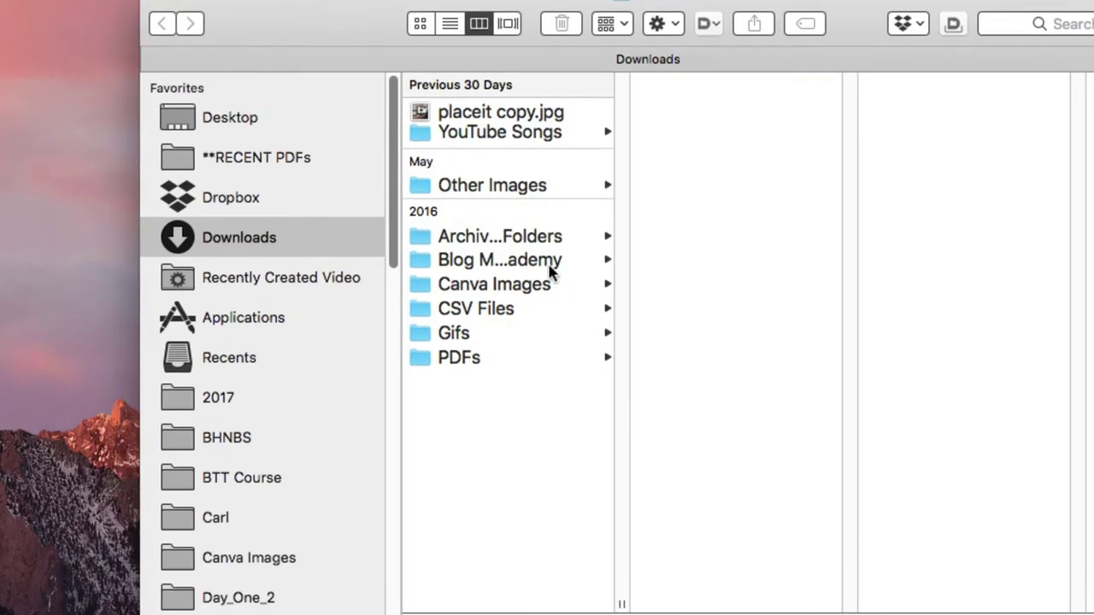
- Scroll through the sidebar and open the Other Images folder inside Downloads
{"action": "scroll", "coordinate": [359, 191], "scroll_direction": "down", "scroll_amount": 5}
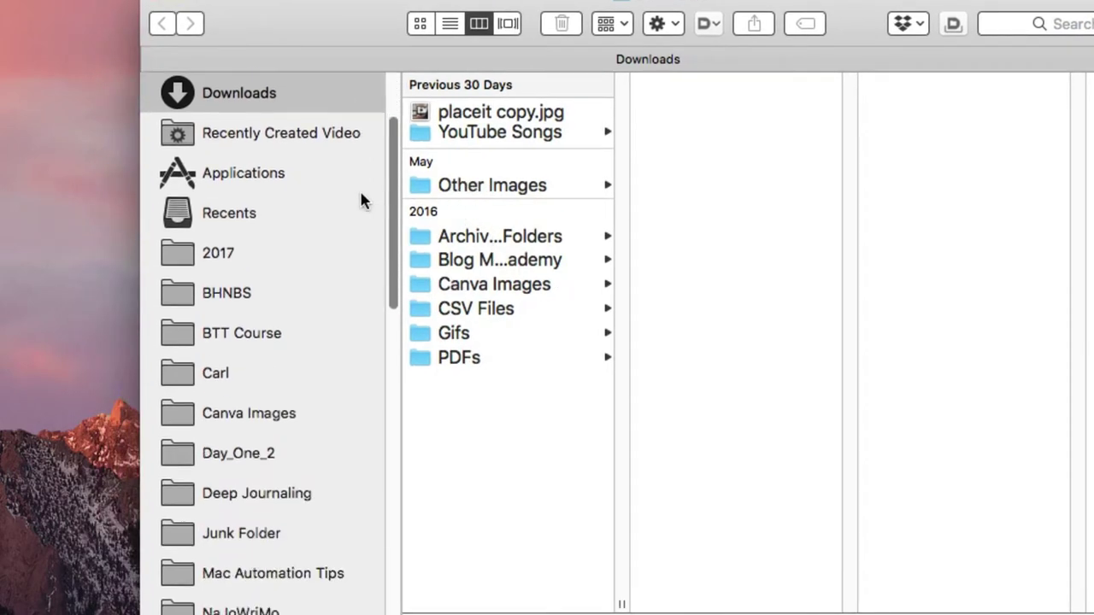
{"action": "scroll", "coordinate": [351, 179], "scroll_direction": "down", "scroll_amount": 3}
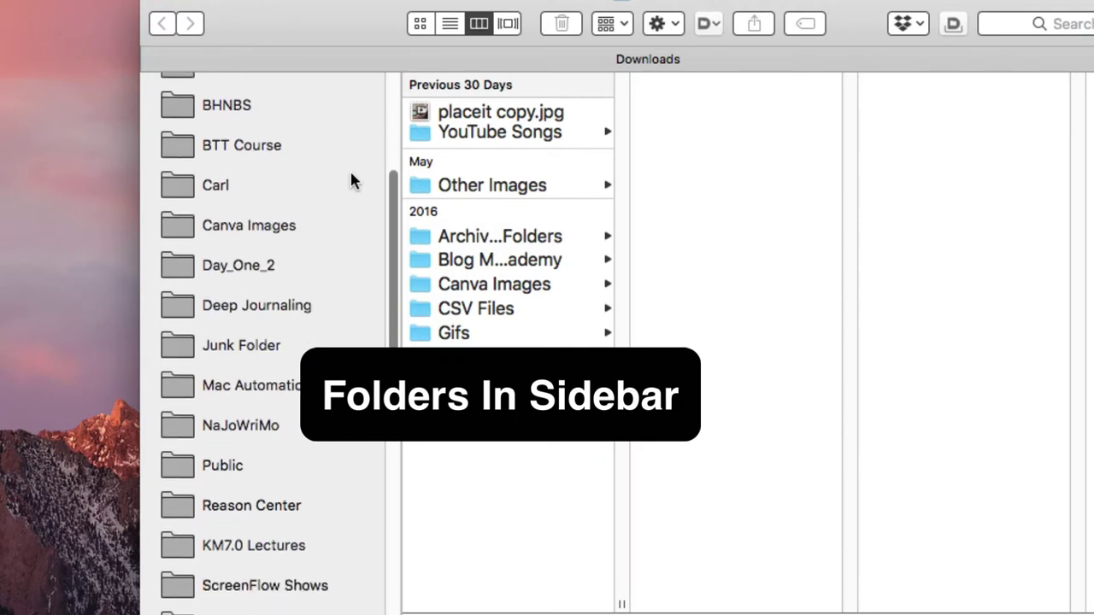
{"action": "scroll", "coordinate": [350, 179], "scroll_direction": "up", "scroll_amount": 6}
{"action": "scroll", "coordinate": [351, 181], "scroll_direction": "up", "scroll_amount": 3}
{"action": "scroll", "coordinate": [333, 177], "scroll_direction": "down", "scroll_amount": 3}
{"action": "scroll", "coordinate": [320, 174], "scroll_direction": "up", "scroll_amount": 4}
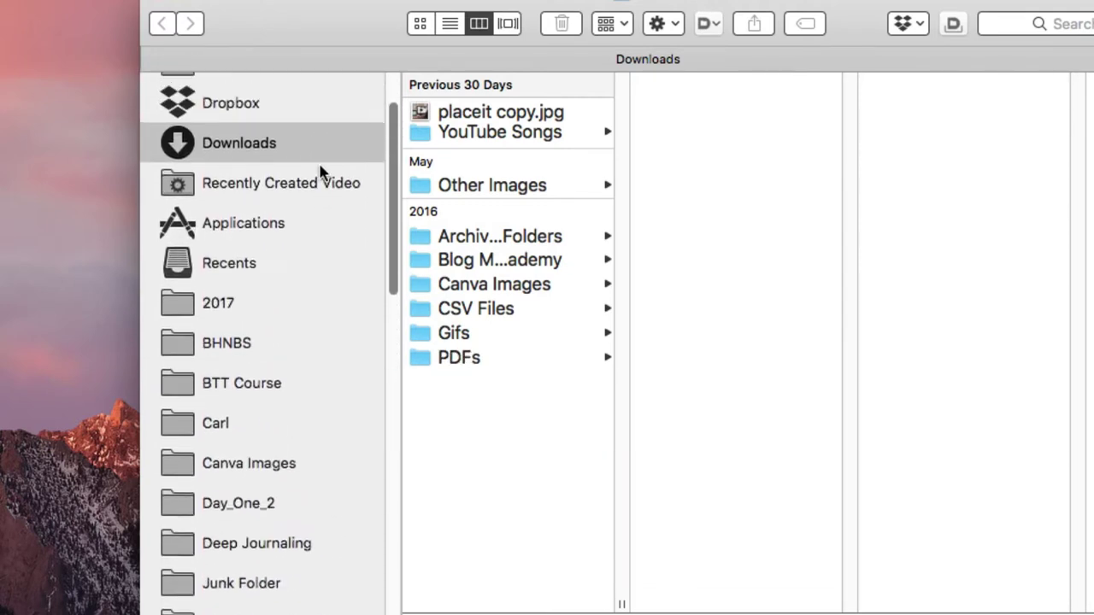
{"action": "scroll", "coordinate": [327, 244], "scroll_direction": "down", "scroll_amount": 3}
{"action": "scroll", "coordinate": [325, 224], "scroll_direction": "up", "scroll_amount": 3}
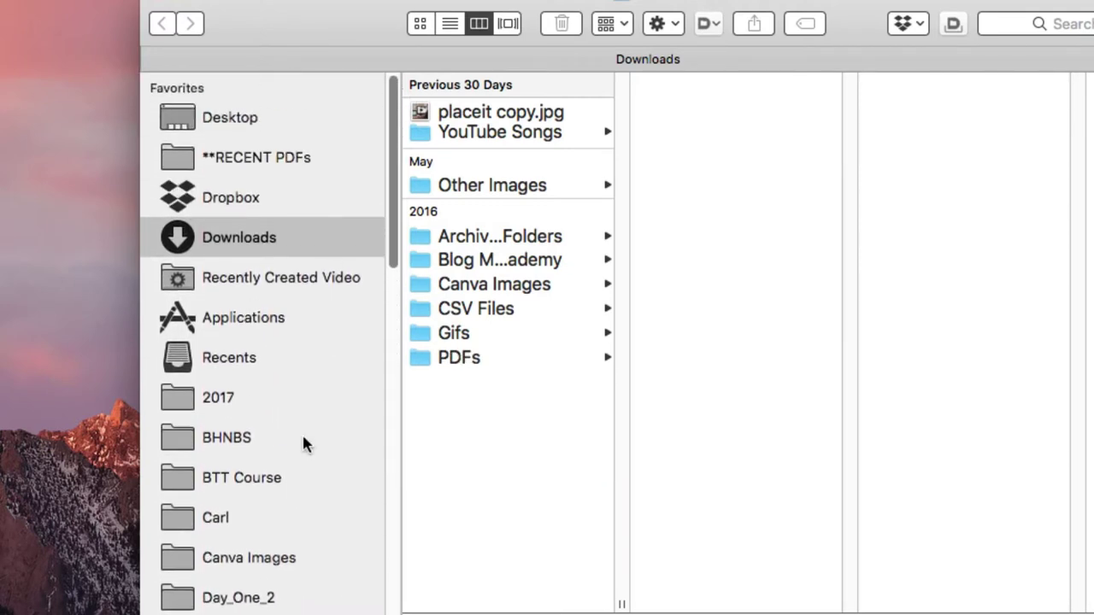
{"action": "scroll", "coordinate": [339, 344], "scroll_direction": "down", "scroll_amount": 3}
{"action": "scroll", "coordinate": [339, 342], "scroll_direction": "up", "scroll_amount": 3}
{"action": "scroll", "coordinate": [332, 315], "scroll_direction": "down", "scroll_amount": 4}
{"action": "left_click", "coordinate": [426, 187]}
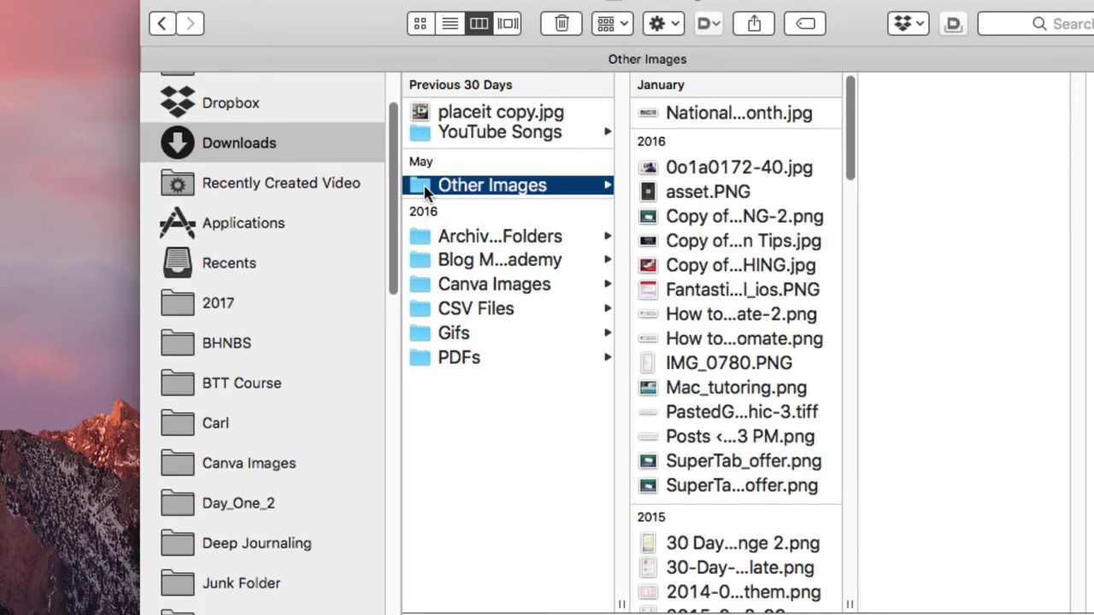
- Drag the Other Images folder toward the sidebar favorites to show adding folders
{"action": "mouse_move", "coordinate": [426, 190]}
{"action": "left_mouse_down"}
{"action": "mouse_move", "coordinate": [429, 252]}
{"action": "mouse_move", "coordinate": [268, 288]}
{"action": "mouse_move", "coordinate": [246, 241]}
{"action": "mouse_move", "coordinate": [418, 209]}
{"action": "left_mouse_up"}
{"action": "scroll", "coordinate": [373, 222], "scroll_direction": "down", "scroll_amount": 5}
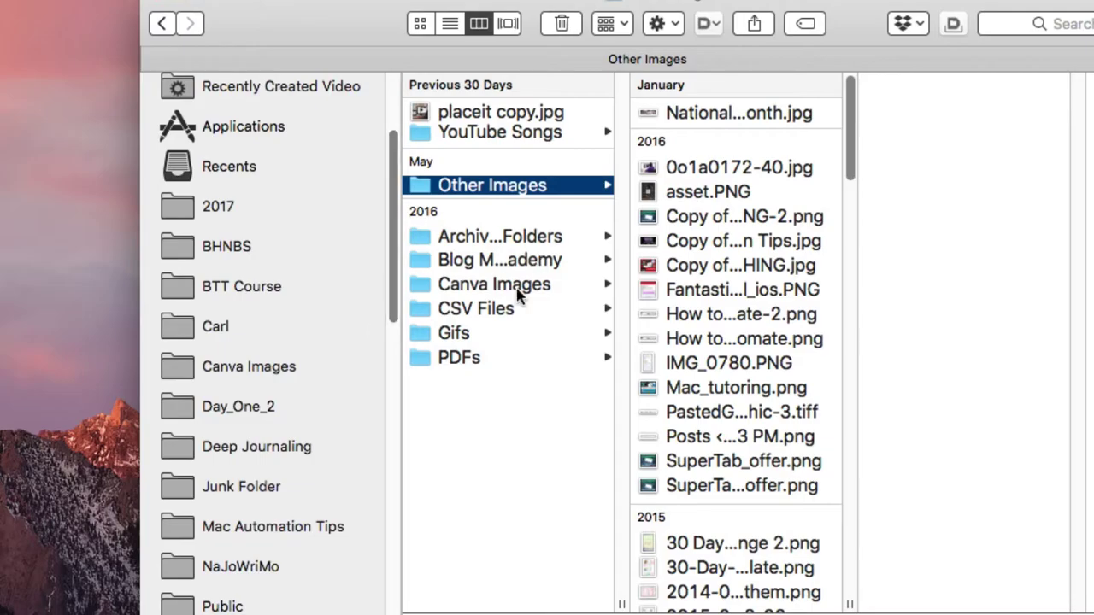
{"action": "scroll", "coordinate": [311, 299], "scroll_direction": "up", "scroll_amount": 5}
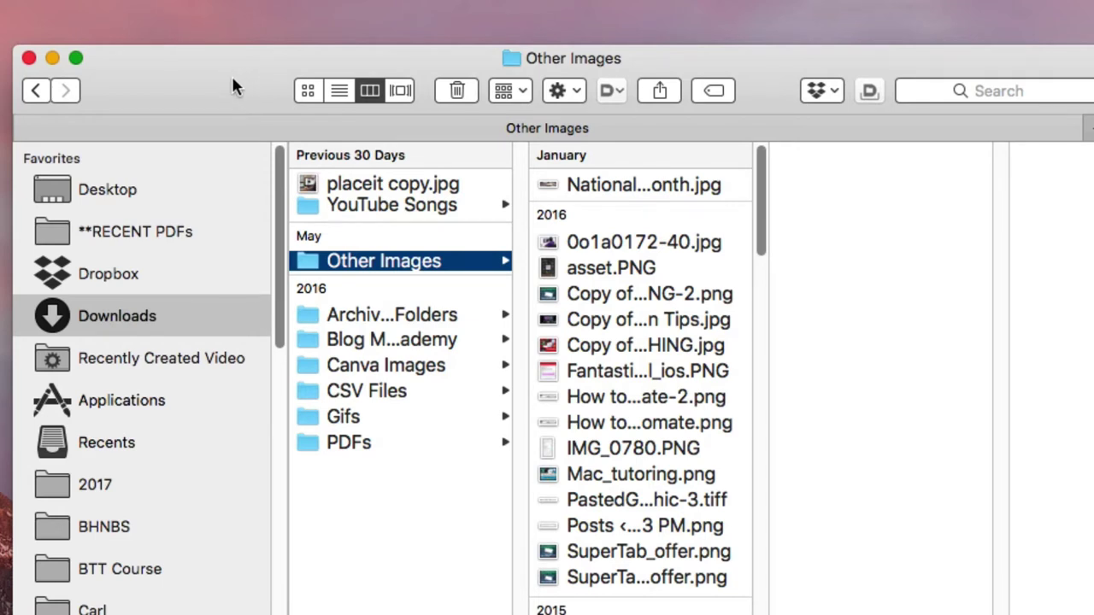
- Show View Options (column view, arranged by Name, text size 16) and switch to Applications
{"action": "middle_click", "coordinate": [230, 73]}
{"action": "mouse_move", "coordinate": [297, 139]}
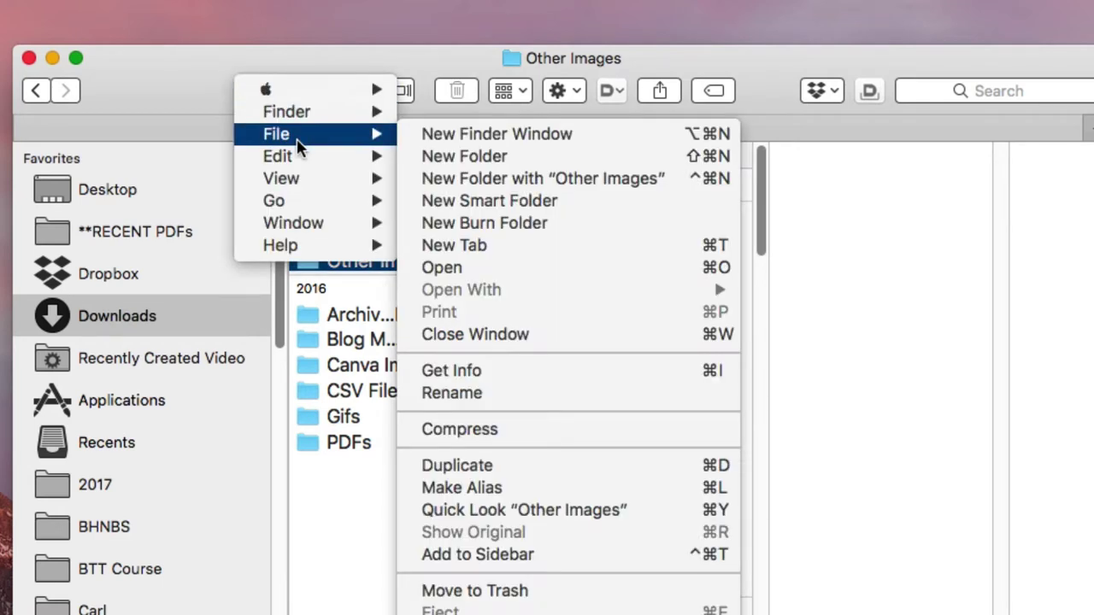
{"action": "mouse_move", "coordinate": [326, 179]}
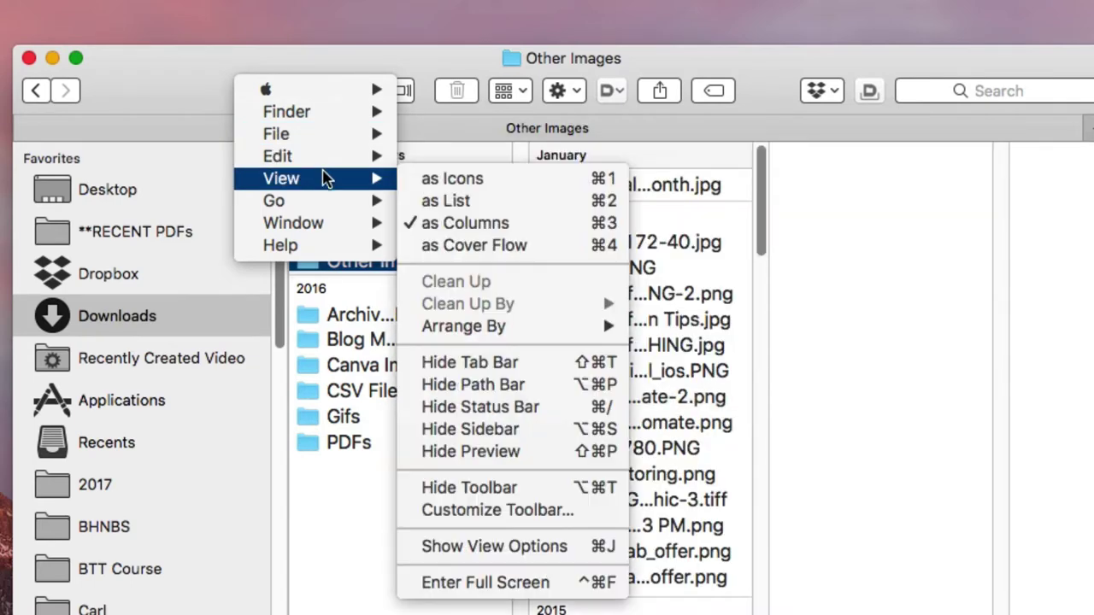
{"action": "left_click", "coordinate": [469, 544]}
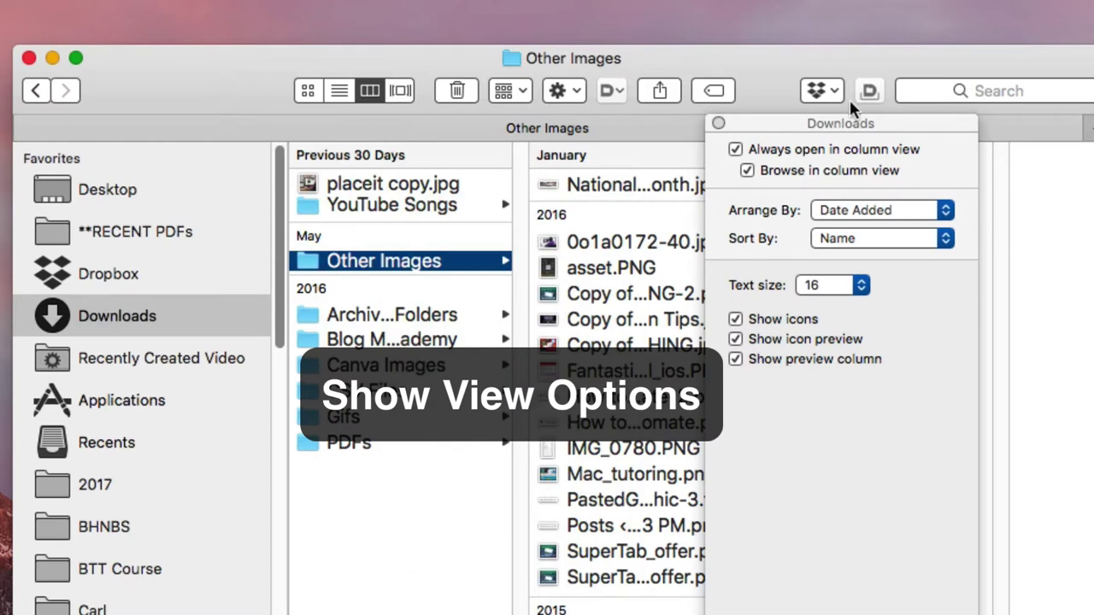
{"action": "left_click_drag", "start_coordinate": [847, 118], "coordinate": [765, 102]}
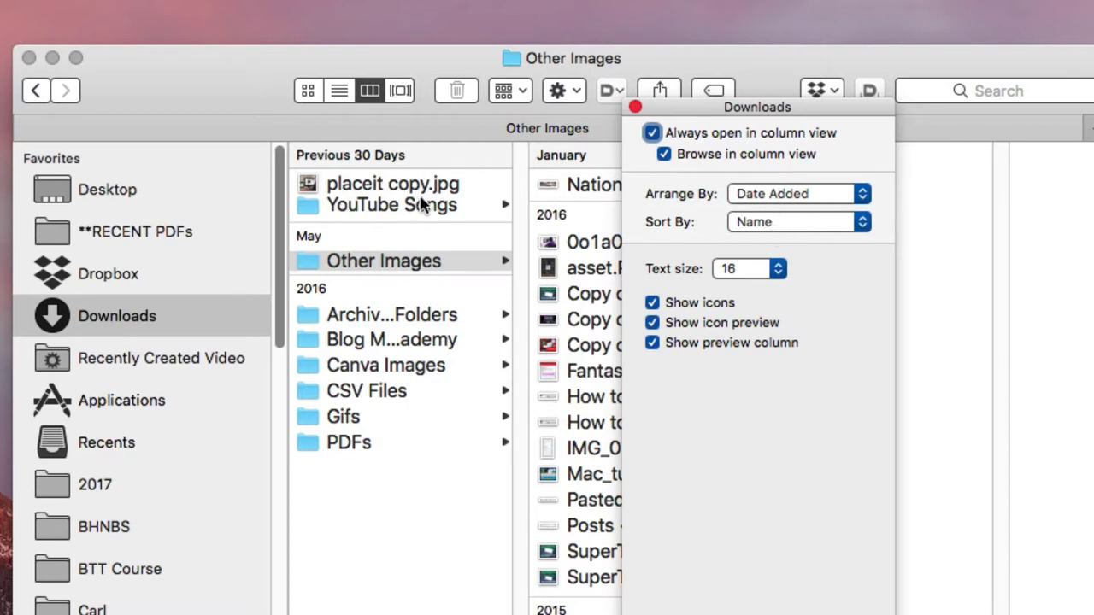
{"action": "left_click", "coordinate": [183, 399]}
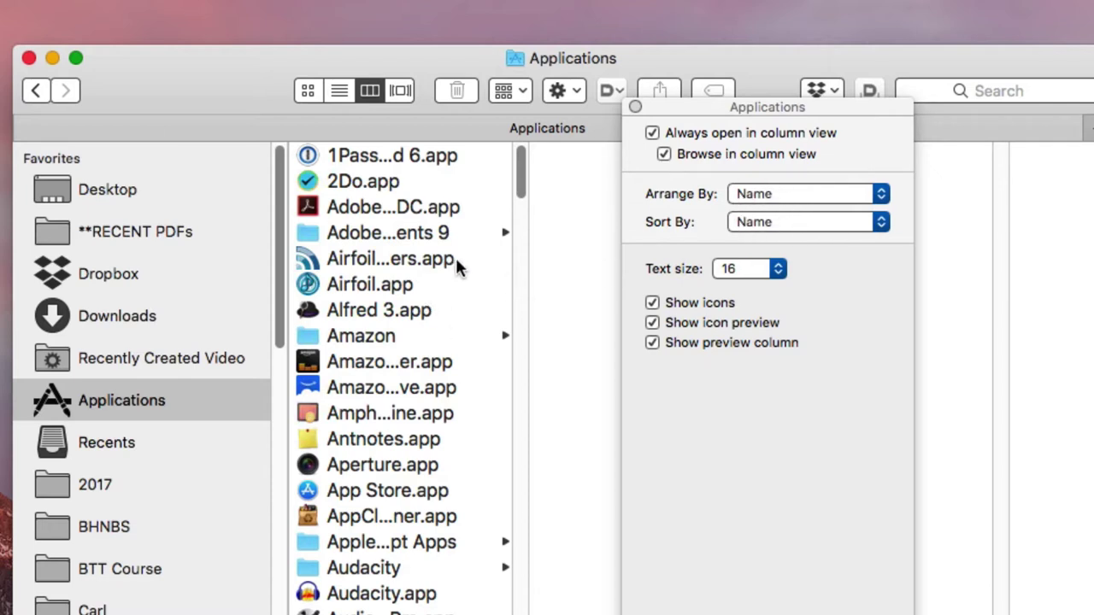
{"action": "scroll", "coordinate": [459, 264], "scroll_direction": "down", "scroll_amount": 5}
{"action": "scroll", "coordinate": [459, 264], "scroll_direction": "up", "scroll_amount": 5}
{"action": "scroll", "coordinate": [457, 313], "scroll_direction": "down", "scroll_amount": 2}
{"action": "scroll", "coordinate": [464, 271], "scroll_direction": "up", "scroll_amount": 2}
{"action": "scroll", "coordinate": [360, 297], "scroll_direction": "down", "scroll_amount": 4}
{"action": "scroll", "coordinate": [378, 286], "scroll_direction": "up", "scroll_amount": 4}
{"action": "left_click", "coordinate": [775, 271]}
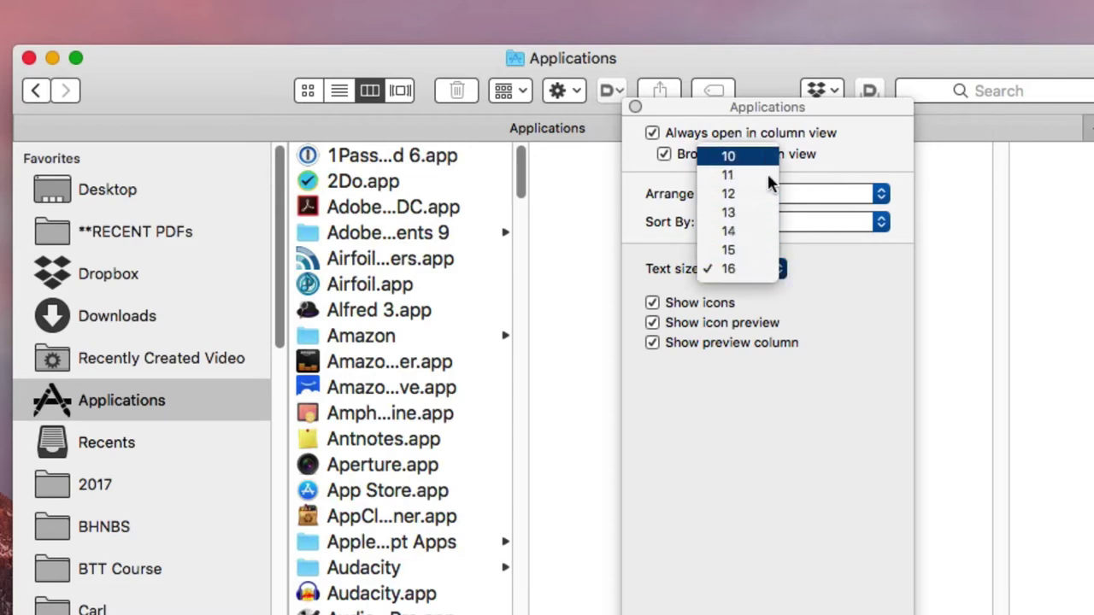
{"action": "left_click", "coordinate": [818, 272]}
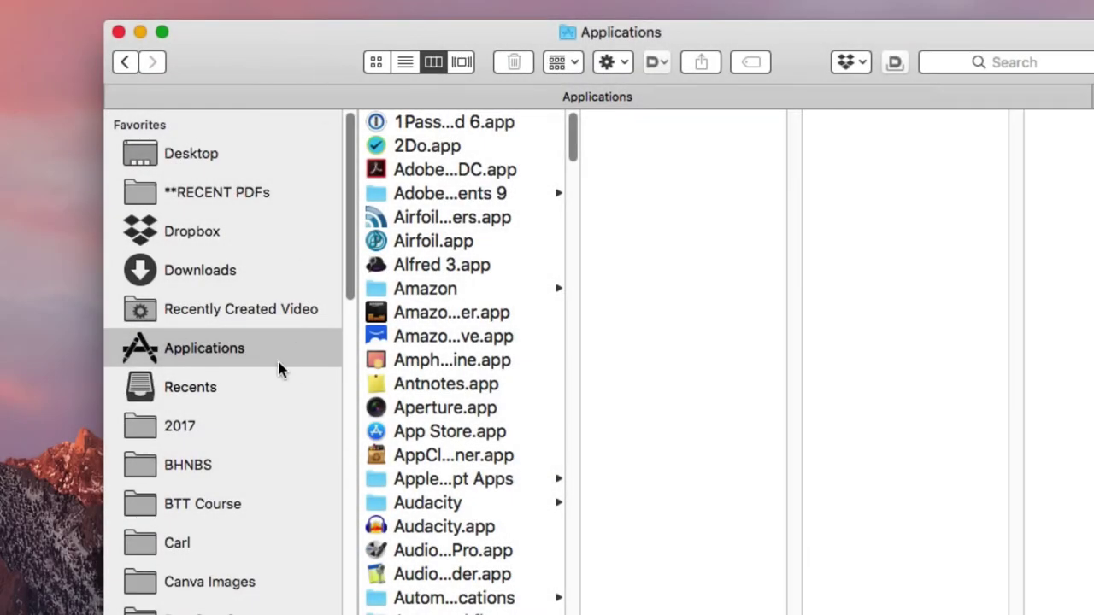
- Scroll down to the sidebar's smart folders and open Recently Added Apps
{"action": "scroll", "coordinate": [273, 342], "scroll_direction": "down", "scroll_amount": 5}
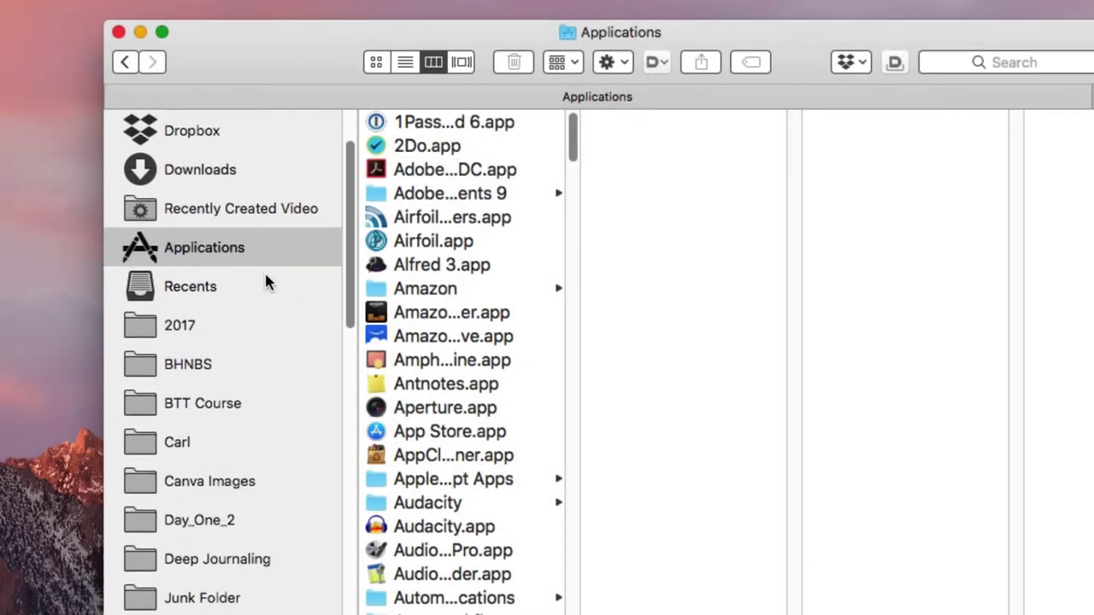
{"action": "scroll", "coordinate": [273, 257], "scroll_direction": "down", "scroll_amount": 15}
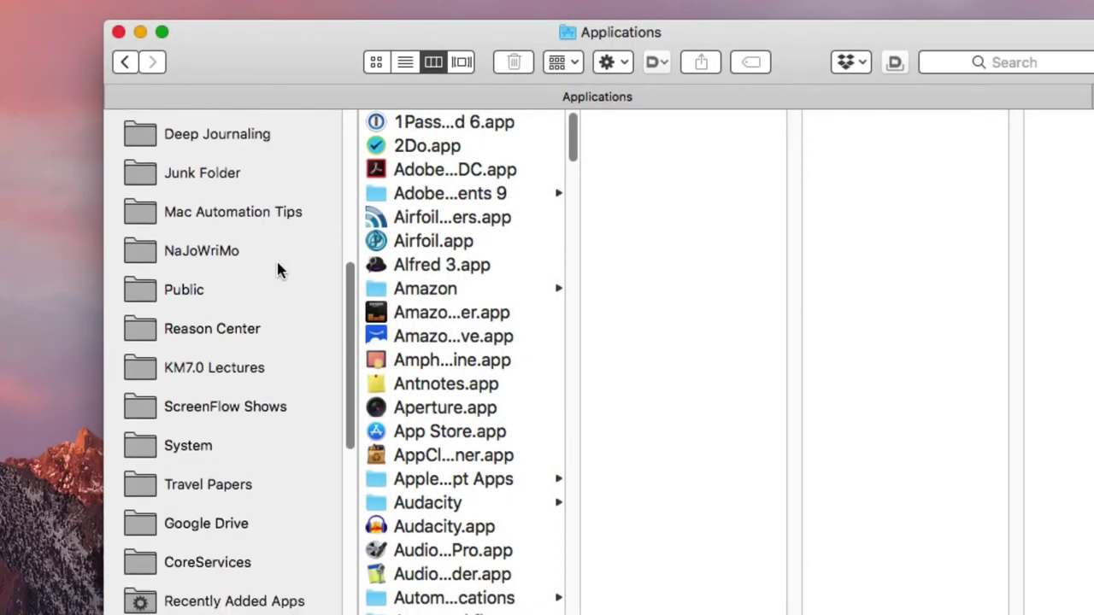
{"action": "scroll", "coordinate": [299, 222], "scroll_direction": "down", "scroll_amount": 2}
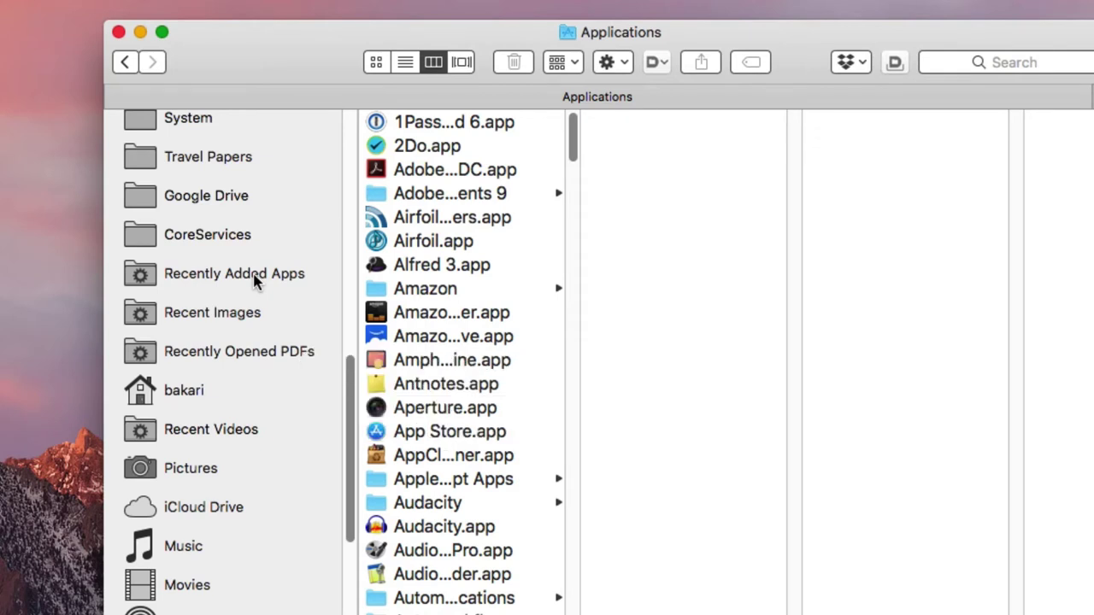
{"action": "left_click", "coordinate": [213, 275]}
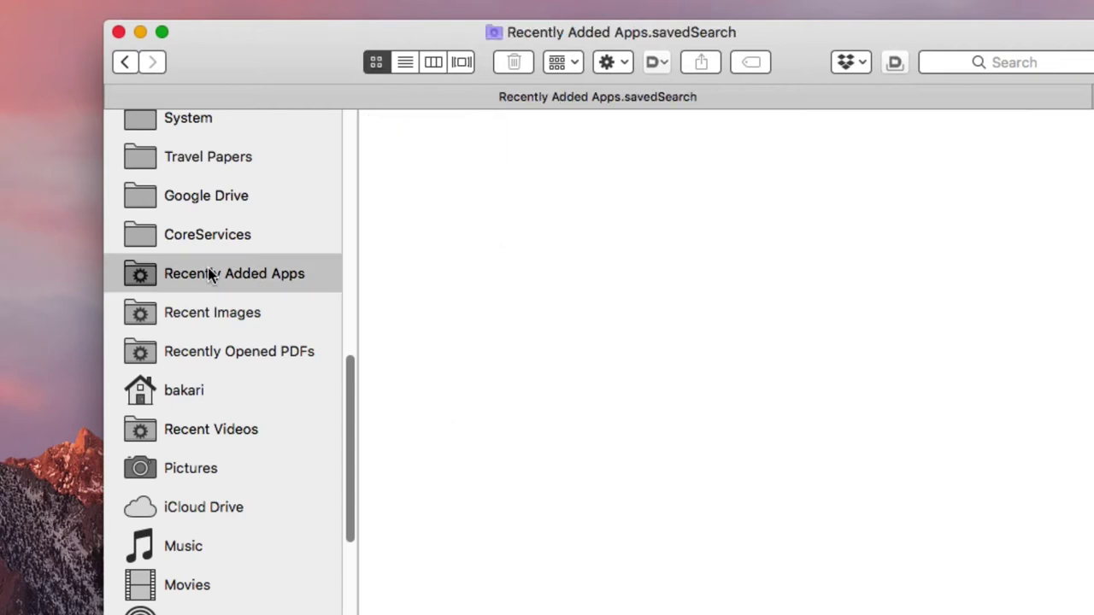
- Show Recently Added Apps' criteria: Kind is Application, Date added is this month
{"action": "right_click", "coordinate": [145, 273]}
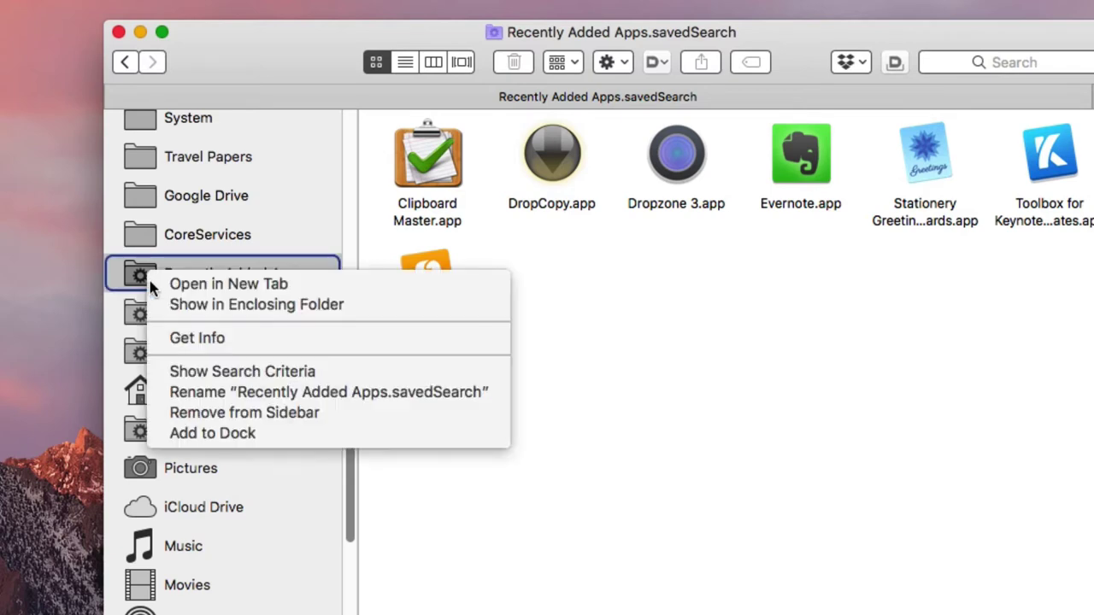
{"action": "left_click", "coordinate": [229, 374]}
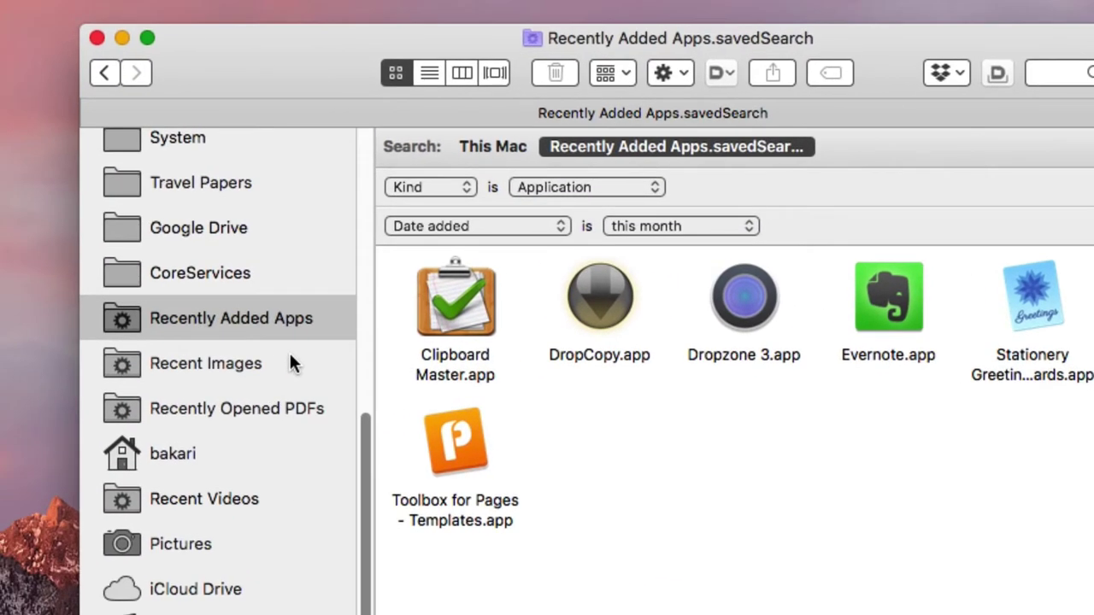
- Open the Recent Images saved search and cancel a rename, keeping the name Recent Images
{"action": "left_click", "coordinate": [55, 342]}
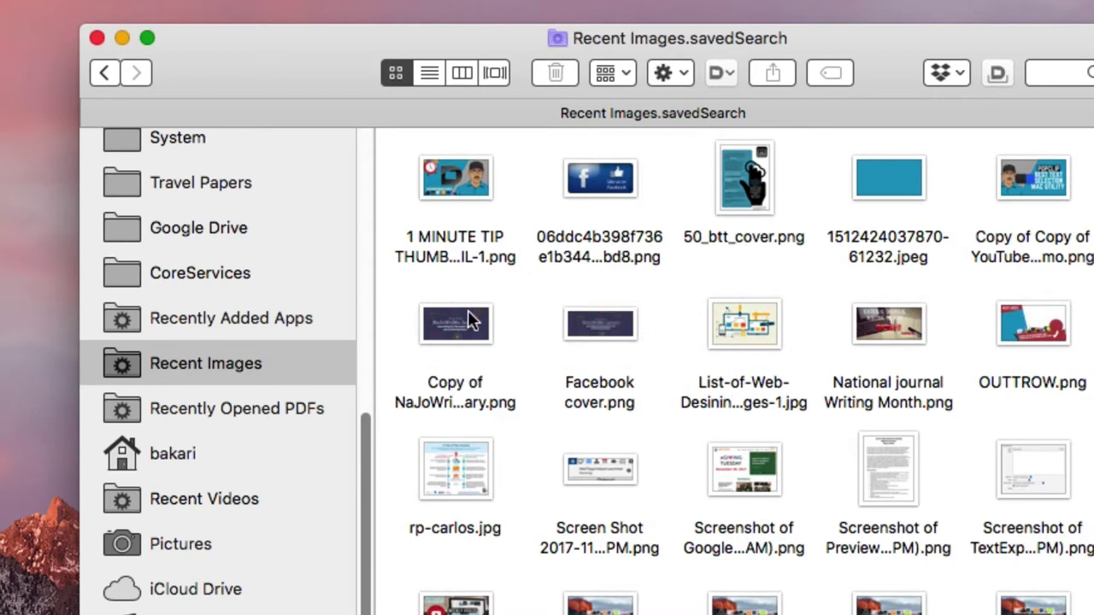
{"action": "right_click", "coordinate": [286, 359]}
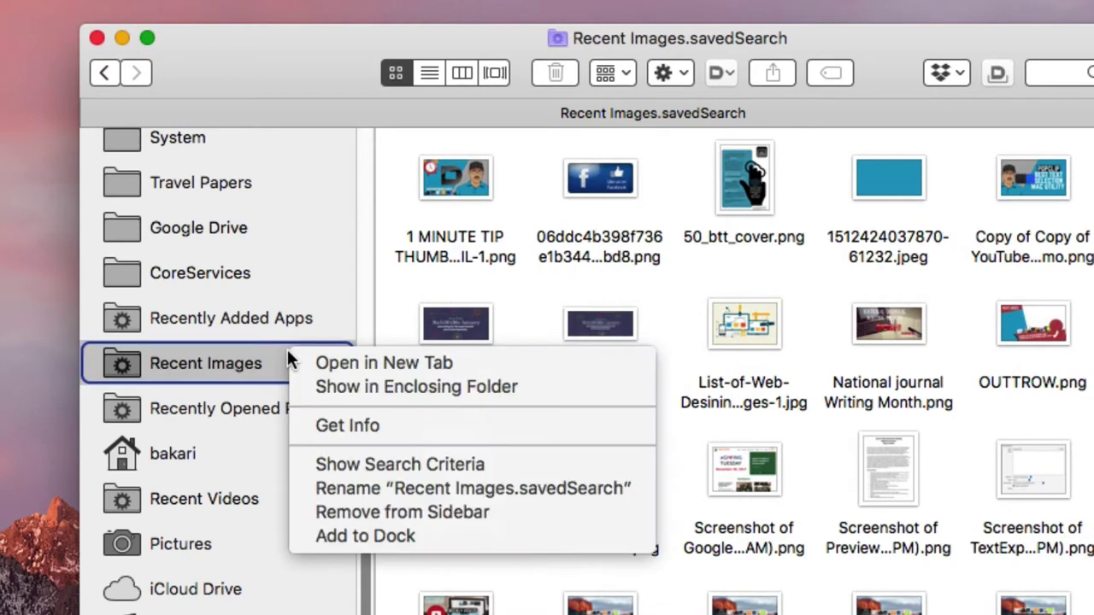
{"action": "left_click", "coordinate": [358, 486]}
{"action": "type", "text": "Recent"}
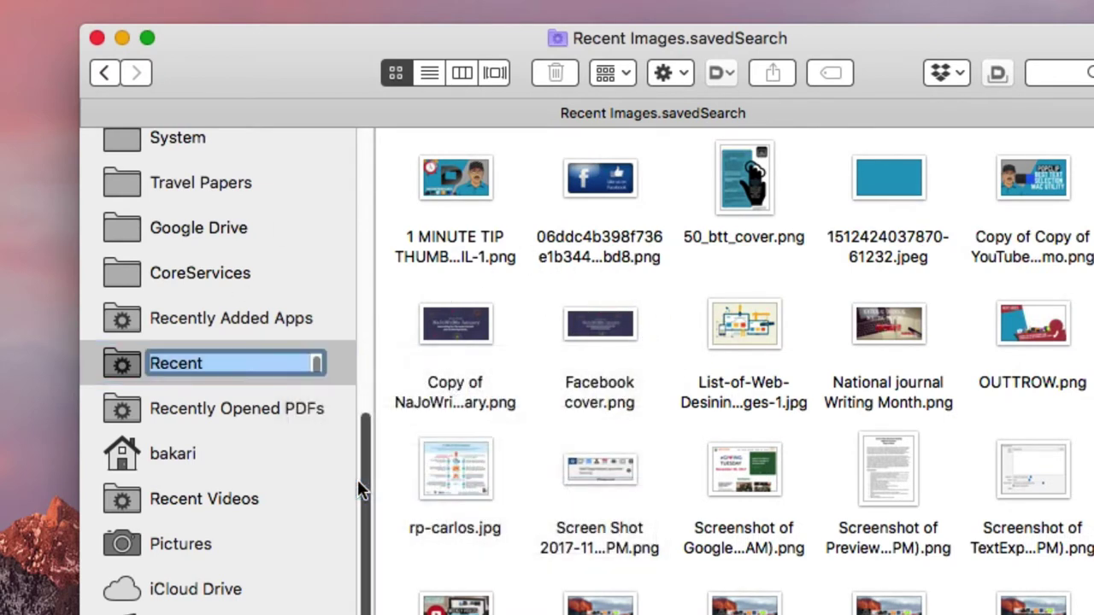
{"action": "key", "text": "Escape"}
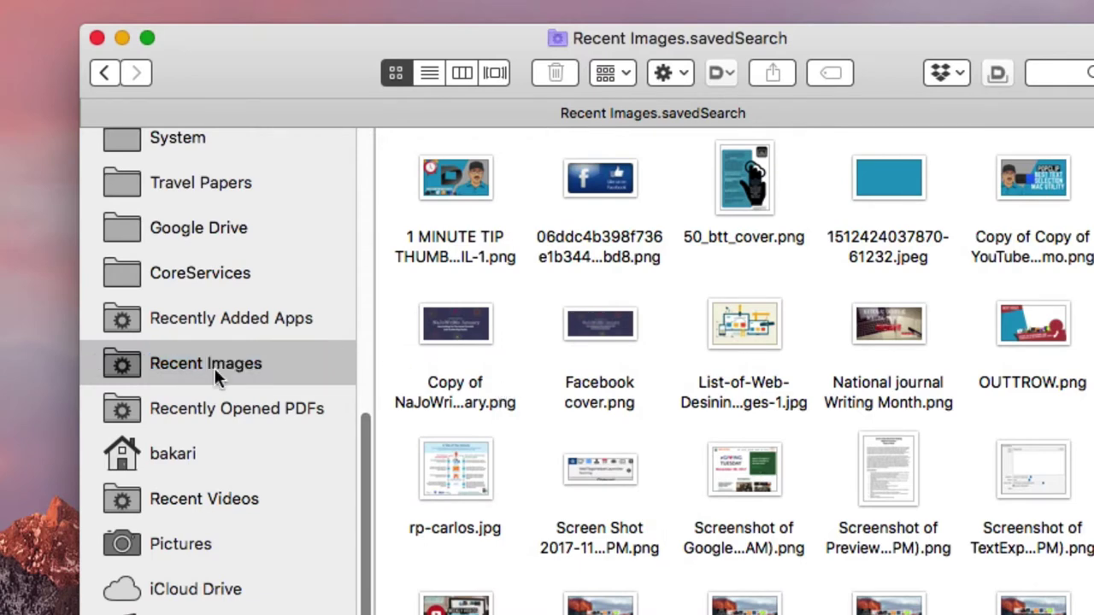
- Show Recent Images' criteria (Kind Image, created within last 2 weeks), then open Recently Created Video
{"action": "right_click", "coordinate": [307, 362]}
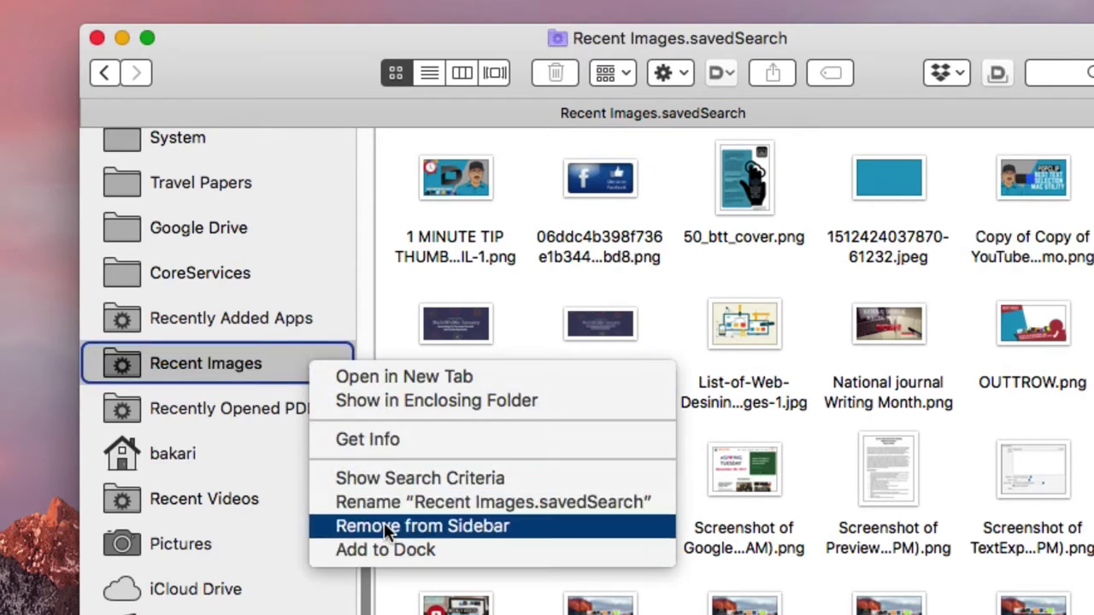
{"action": "left_click", "coordinate": [402, 468]}
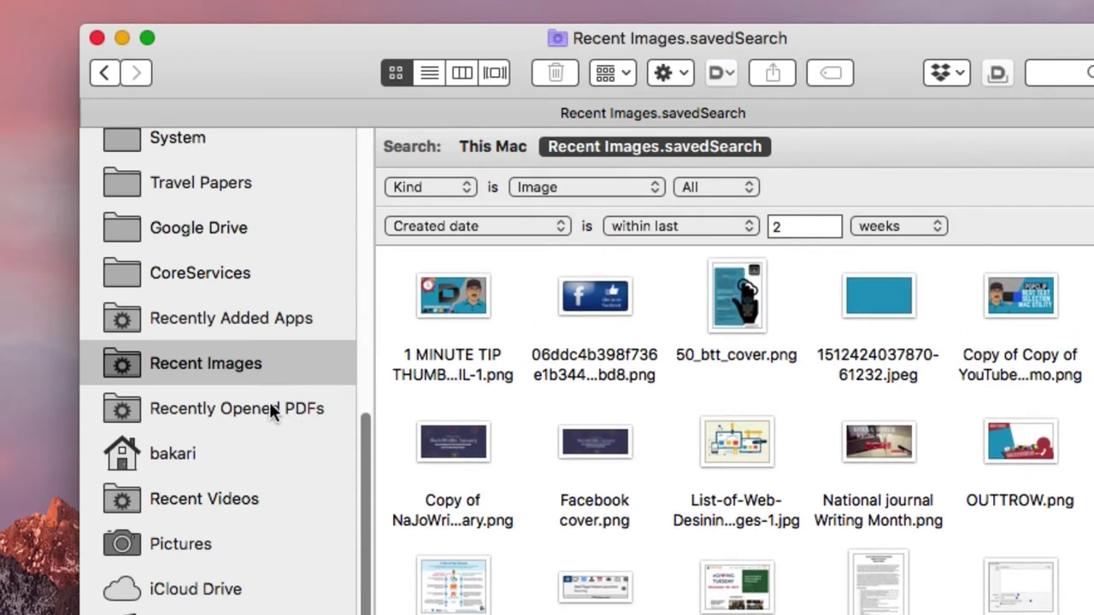
{"action": "scroll", "coordinate": [270, 404], "scroll_direction": "up", "scroll_amount": 10}
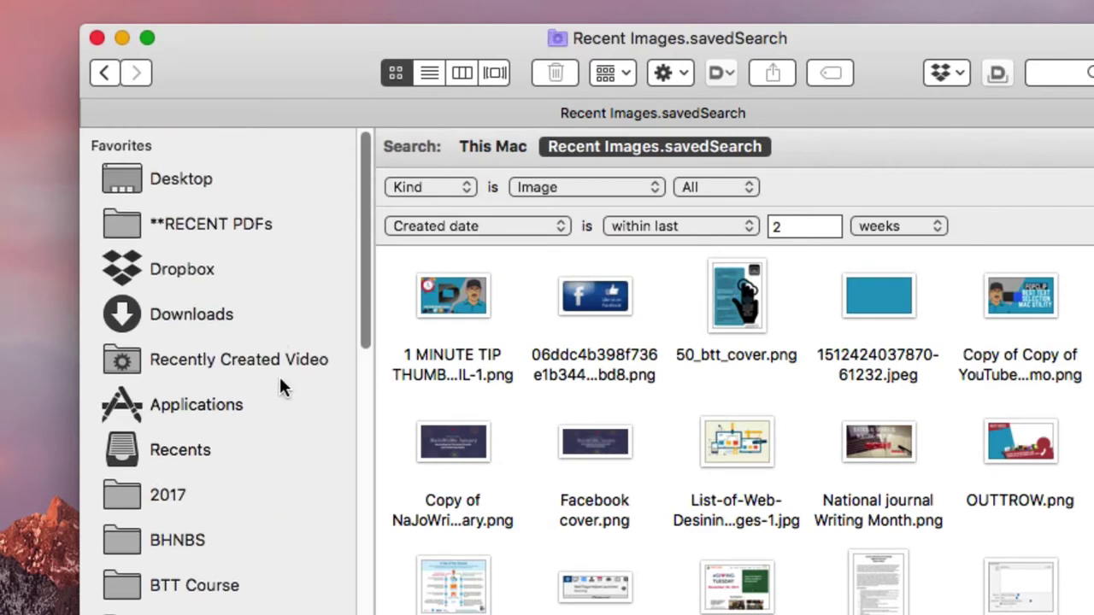
{"action": "scroll", "coordinate": [279, 376], "scroll_direction": "down", "scroll_amount": 3}
{"action": "scroll", "coordinate": [275, 380], "scroll_direction": "up", "scroll_amount": 2}
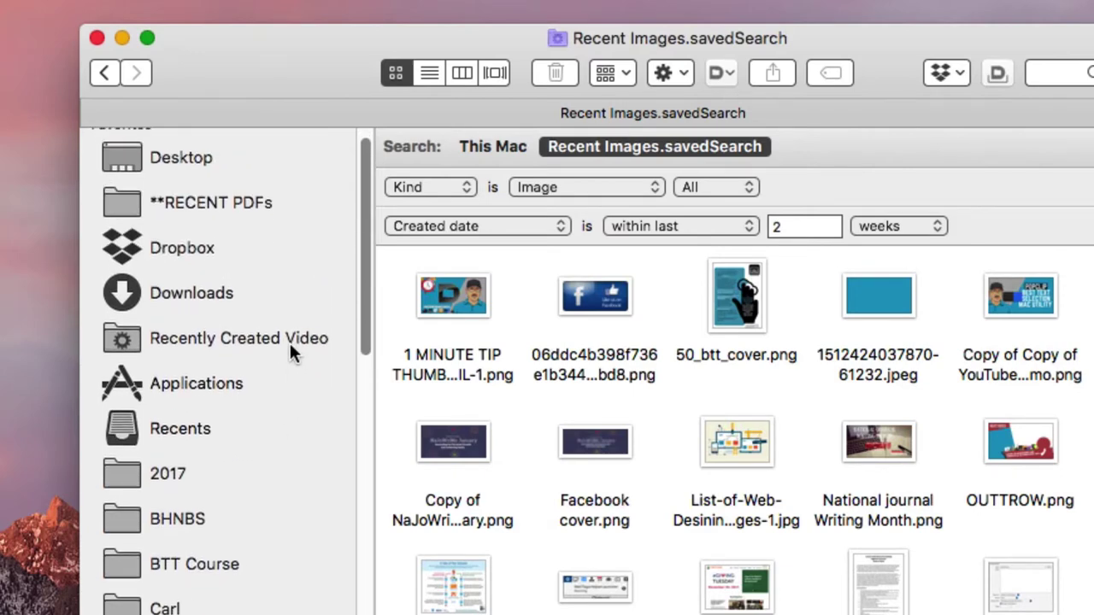
{"action": "left_click", "coordinate": [290, 340]}
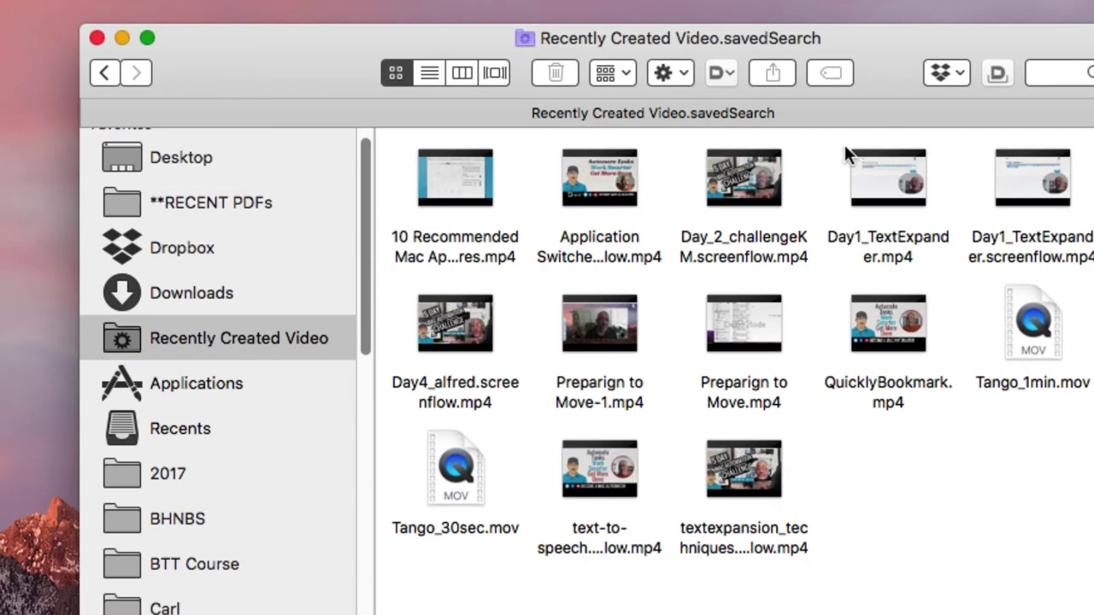
- Display Recently Created Video's criteria: Kind is Movie, created within last 1 months
{"action": "right_click", "coordinate": [105, 336]}
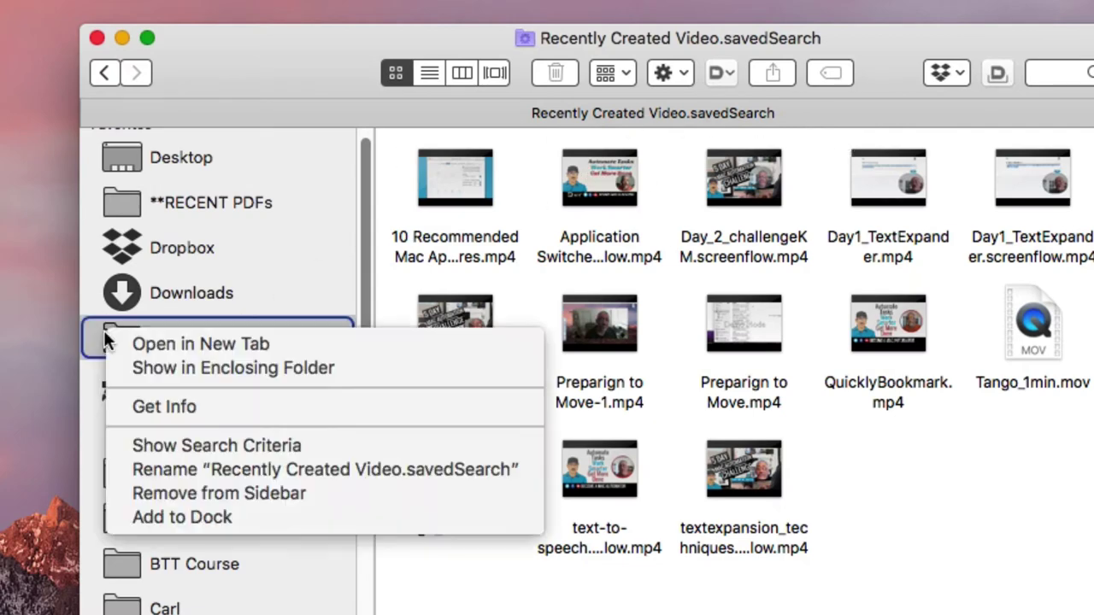
{"action": "left_click", "coordinate": [214, 448]}
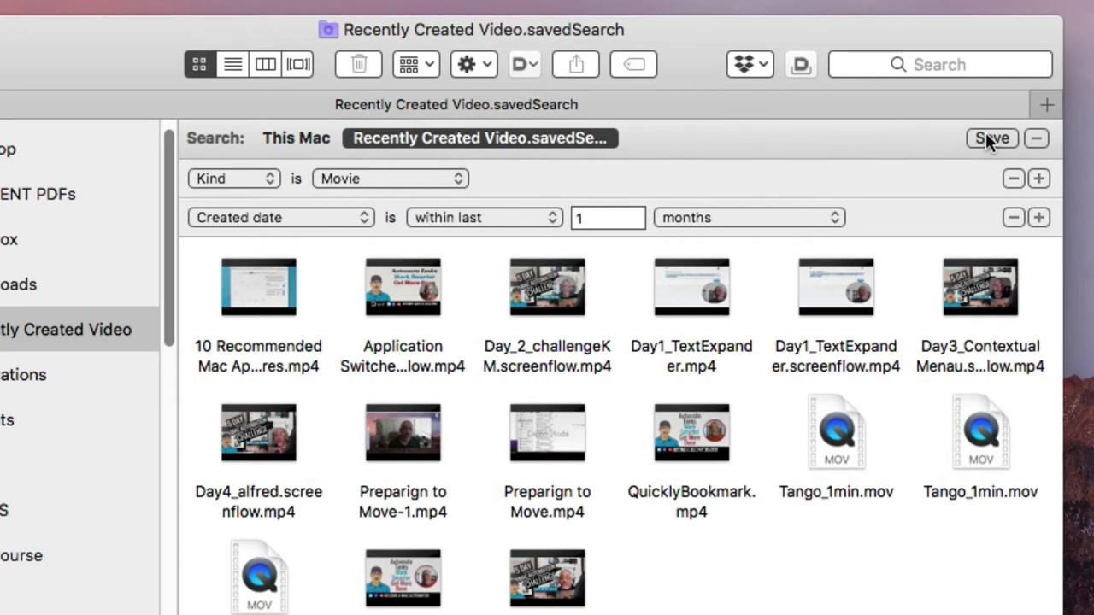
{"action": "scroll", "coordinate": [53, 310], "scroll_direction": "down", "scroll_amount": 3}
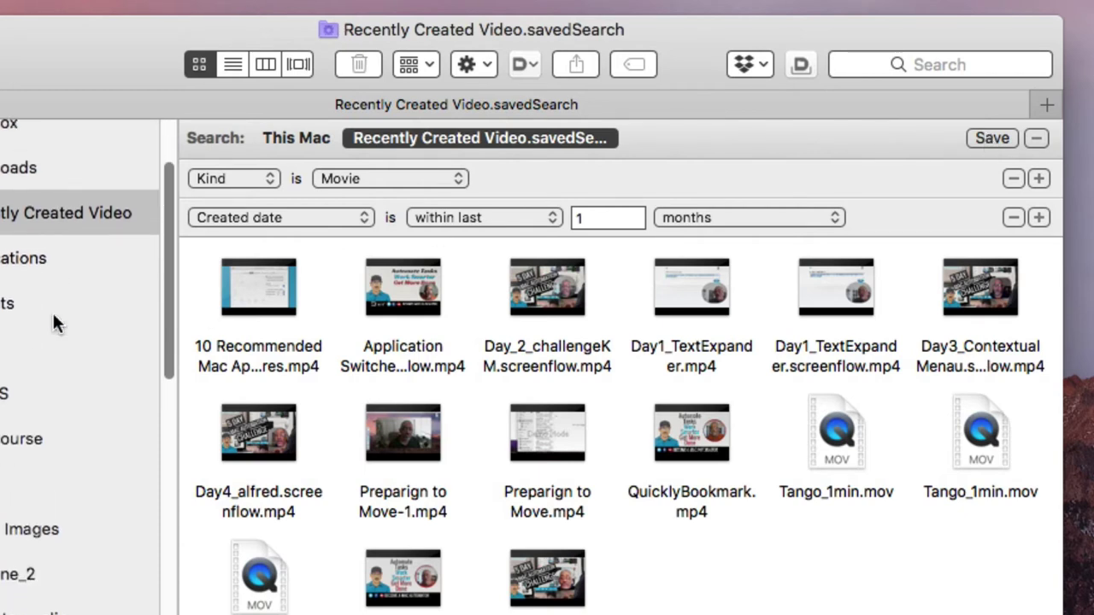
{"action": "scroll", "coordinate": [103, 325], "scroll_direction": "up", "scroll_amount": 4}
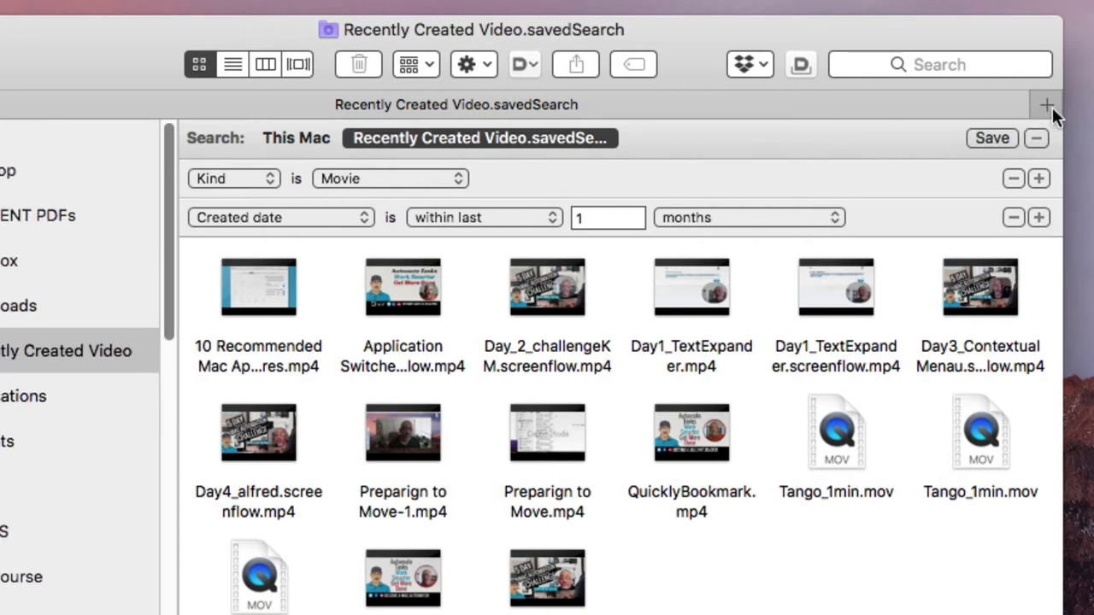
- Create a new smart folder that searches This Mac
{"action": "right_click", "coordinate": [246, 109]}
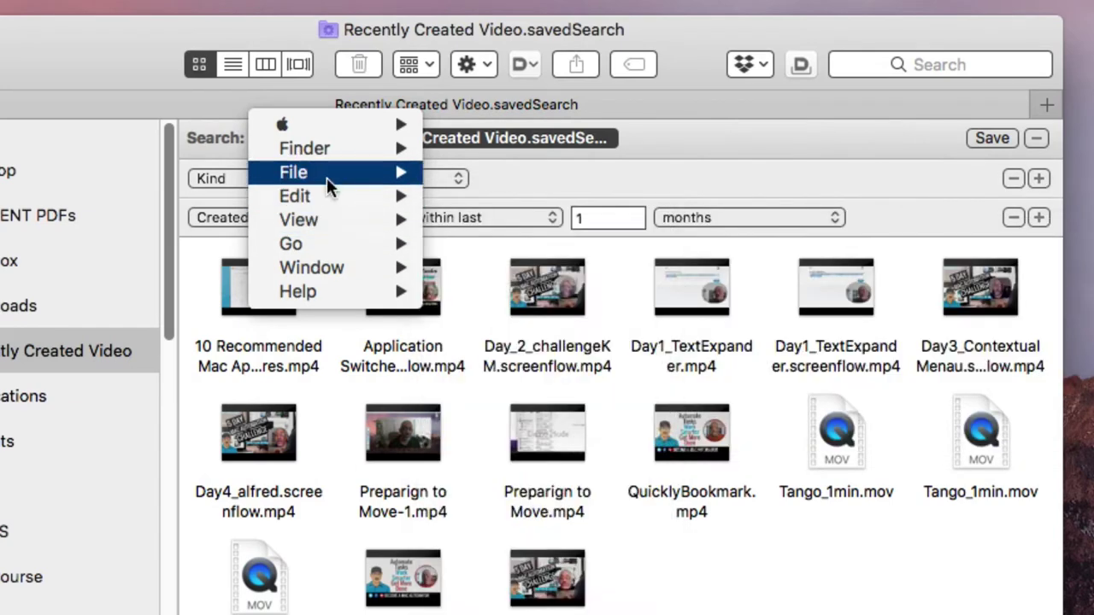
{"action": "mouse_move", "coordinate": [326, 175]}
{"action": "left_click", "coordinate": [547, 245]}
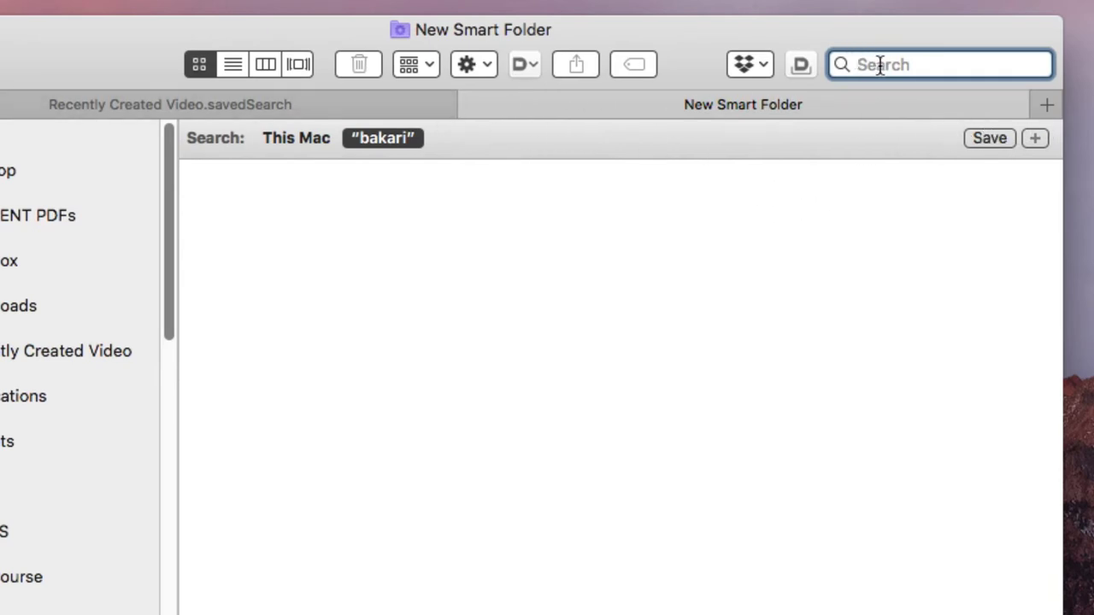
{"action": "left_click", "coordinate": [308, 138]}
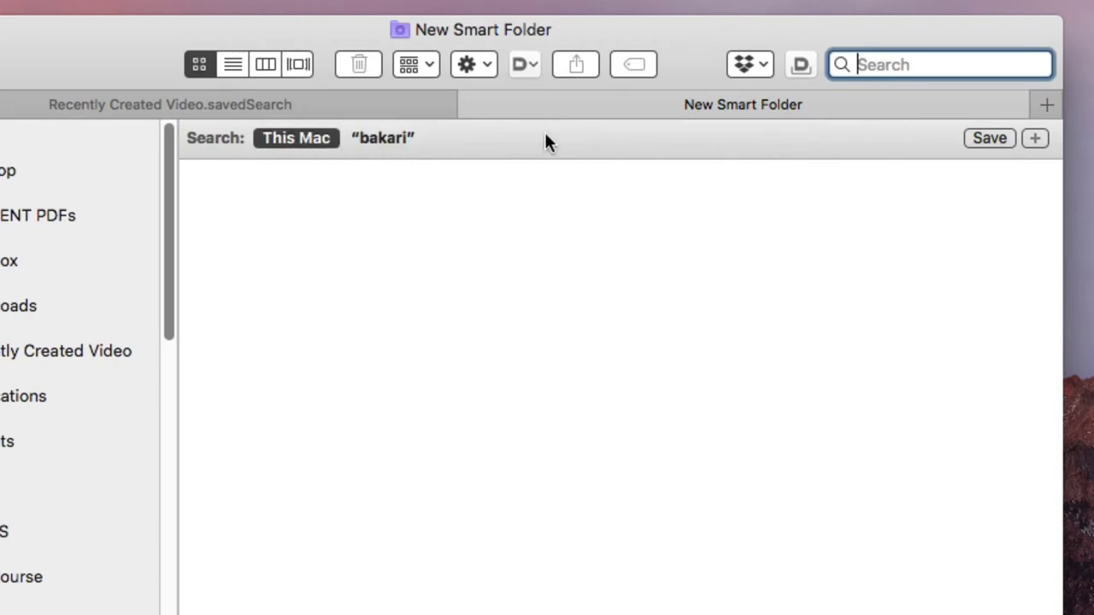
- Open a Downloads tab, then add a Name matches criterion row to the smart folder
{"action": "left_click", "coordinate": [1047, 106]}
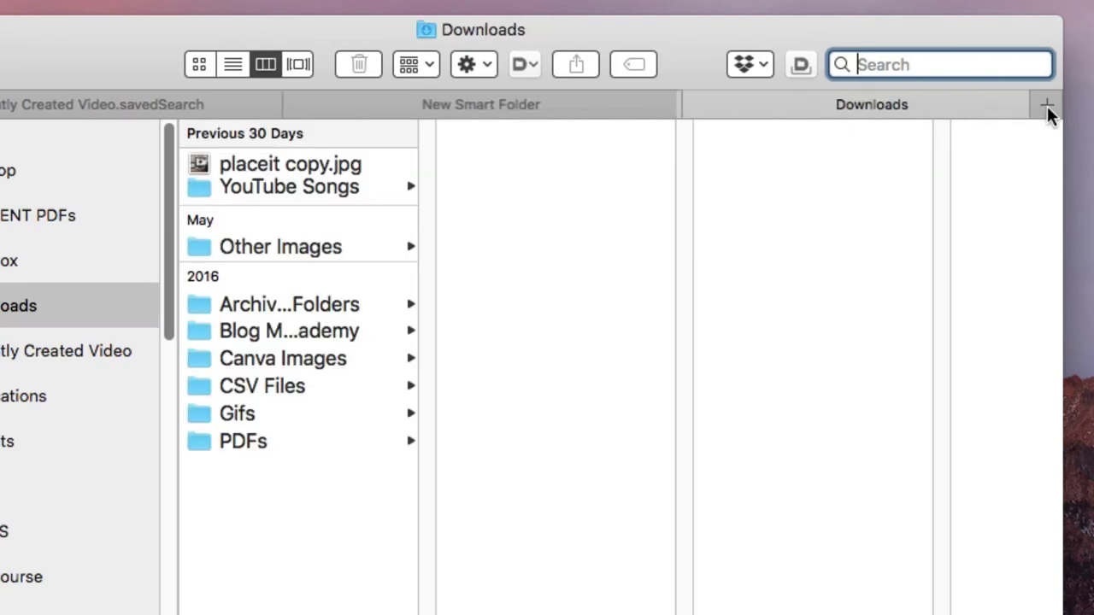
{"action": "left_click", "coordinate": [579, 103]}
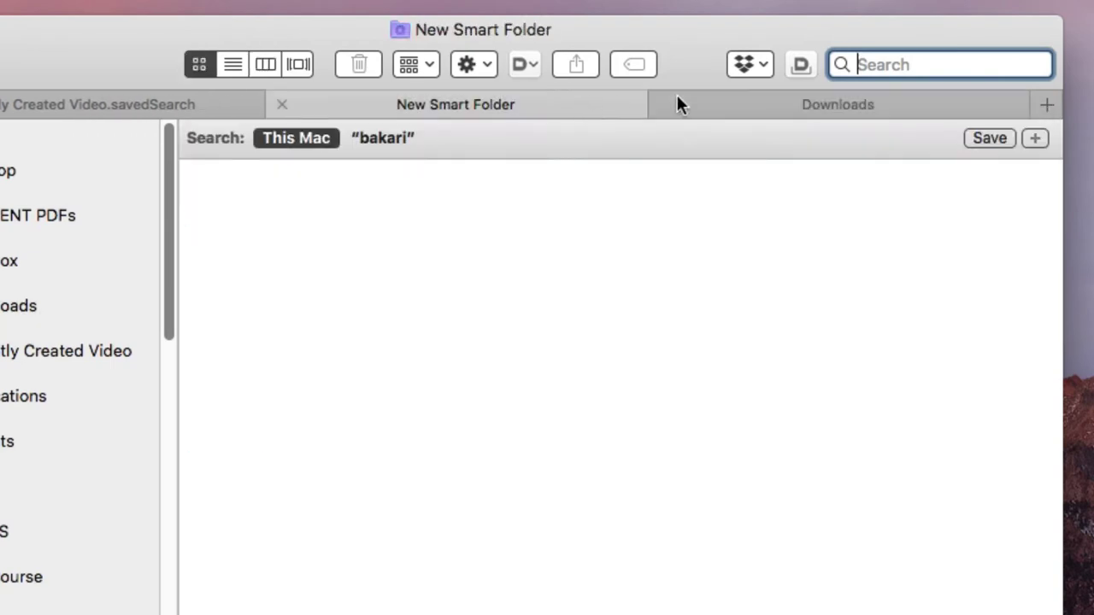
{"action": "left_click", "coordinate": [1035, 138]}
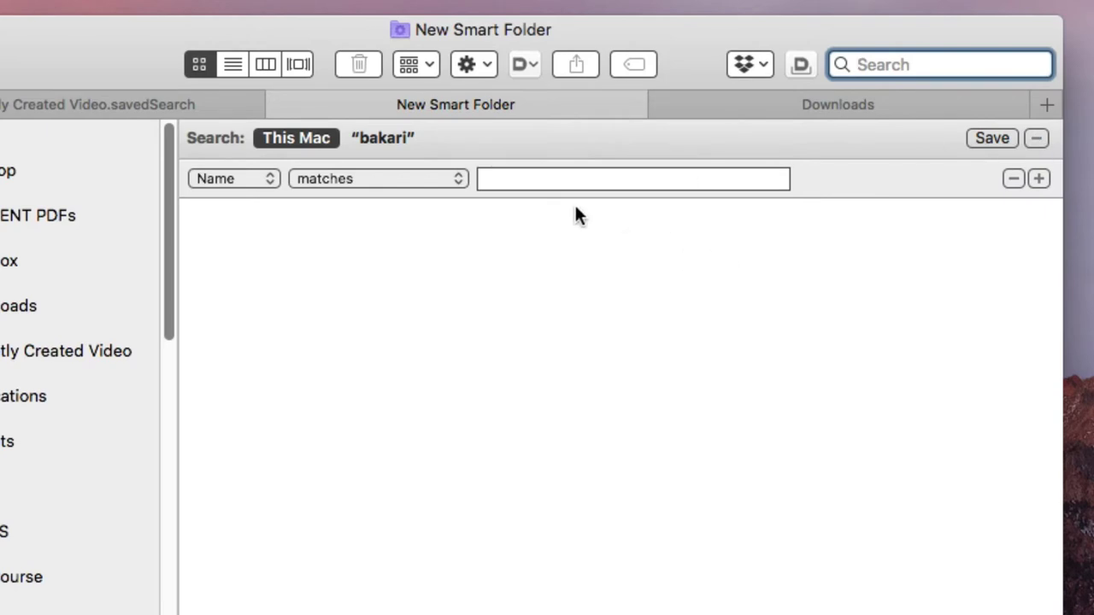
{"action": "left_click", "coordinate": [255, 178]}
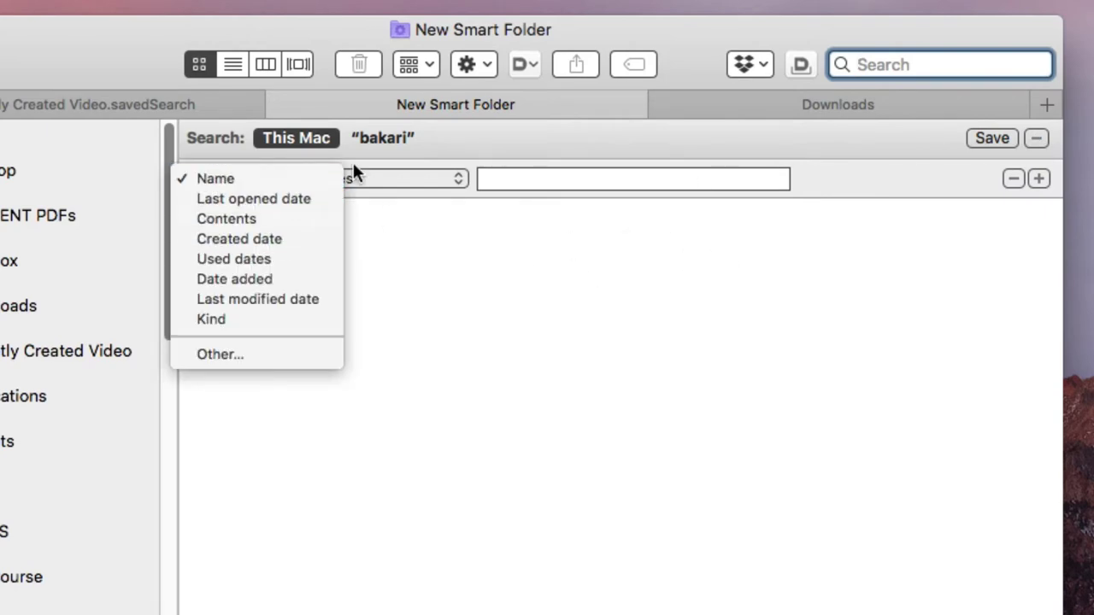
{"action": "left_click", "coordinate": [531, 163]}
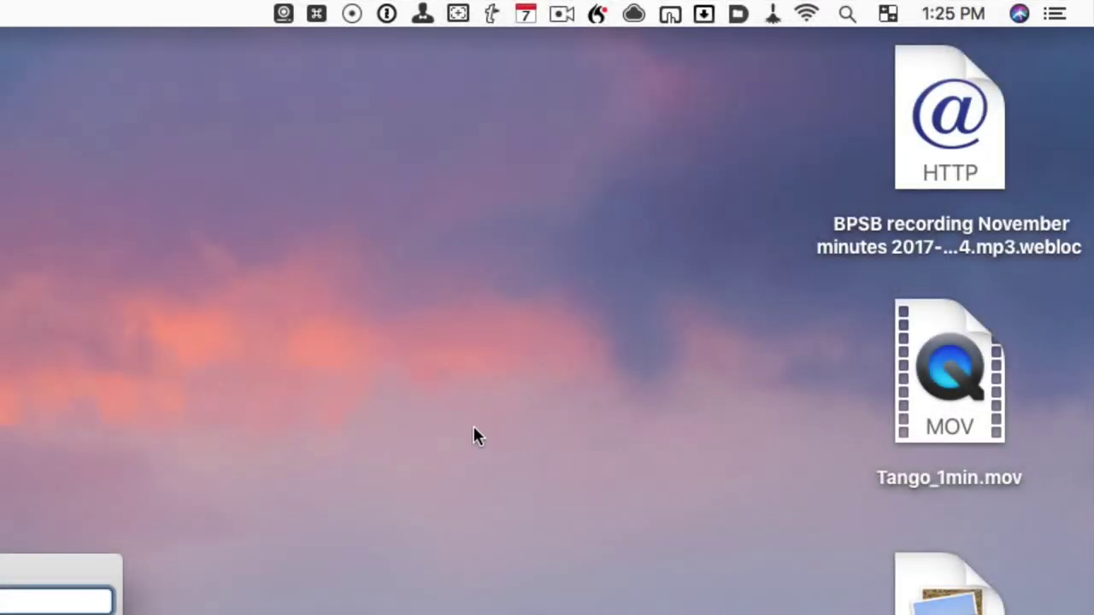
{"action": "left_click", "coordinate": [470, 433]}
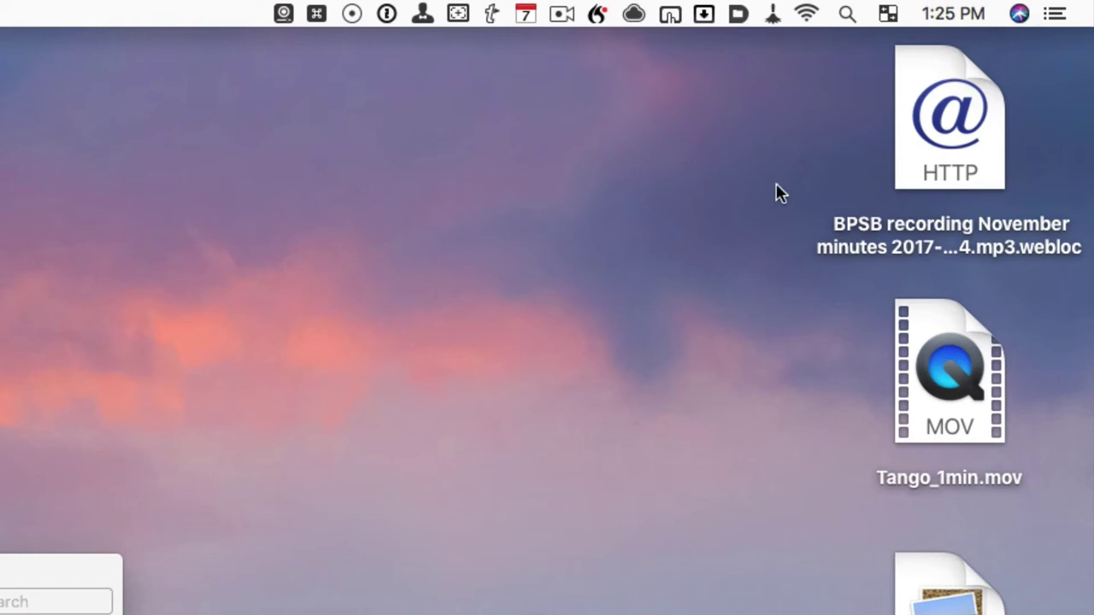
{"action": "left_click", "coordinate": [706, 15]}
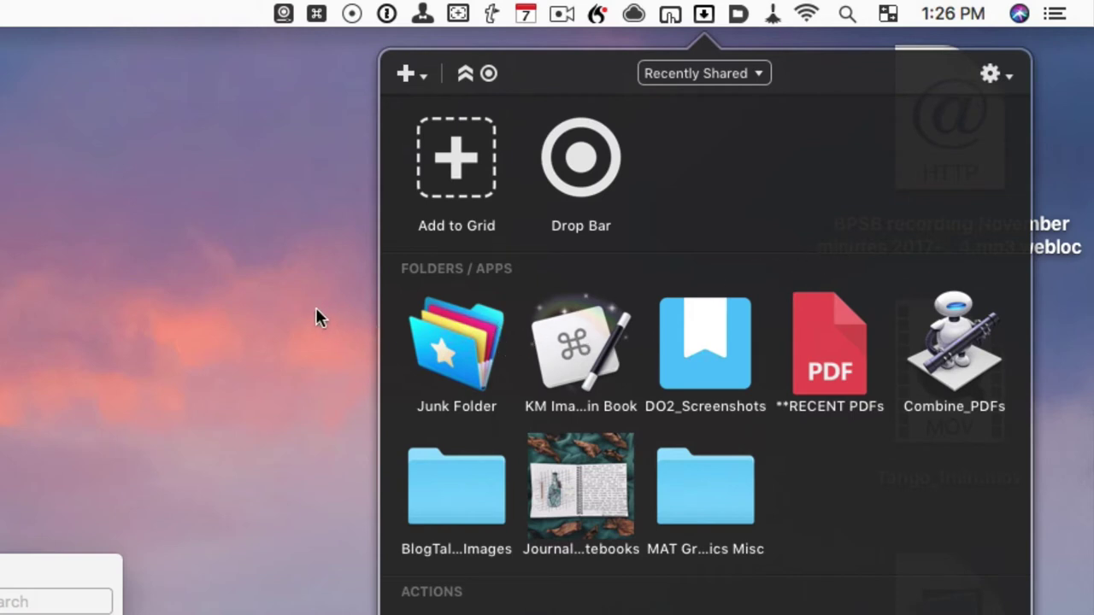
{"action": "left_click", "coordinate": [381, 301]}
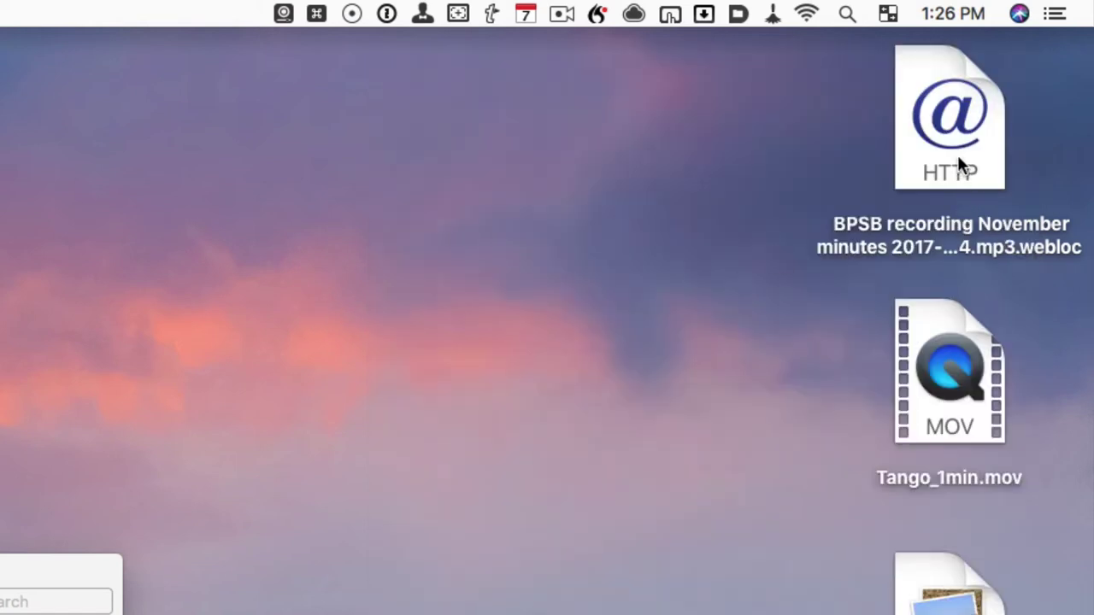
{"action": "left_click_drag", "start_coordinate": [948, 311], "coordinate": [276, 289]}
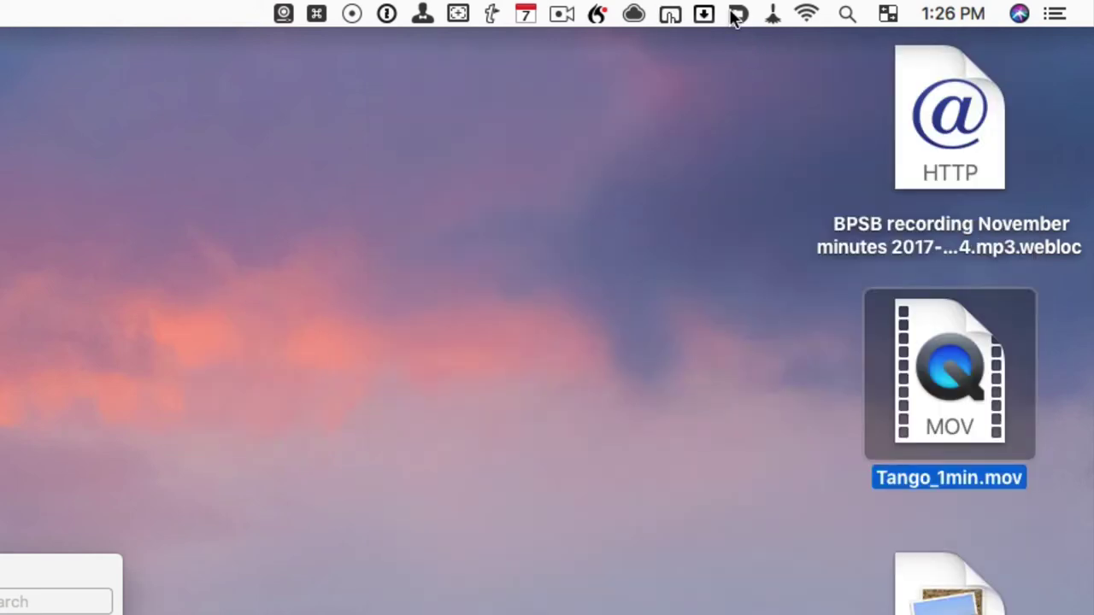
{"action": "left_click", "coordinate": [704, 15]}
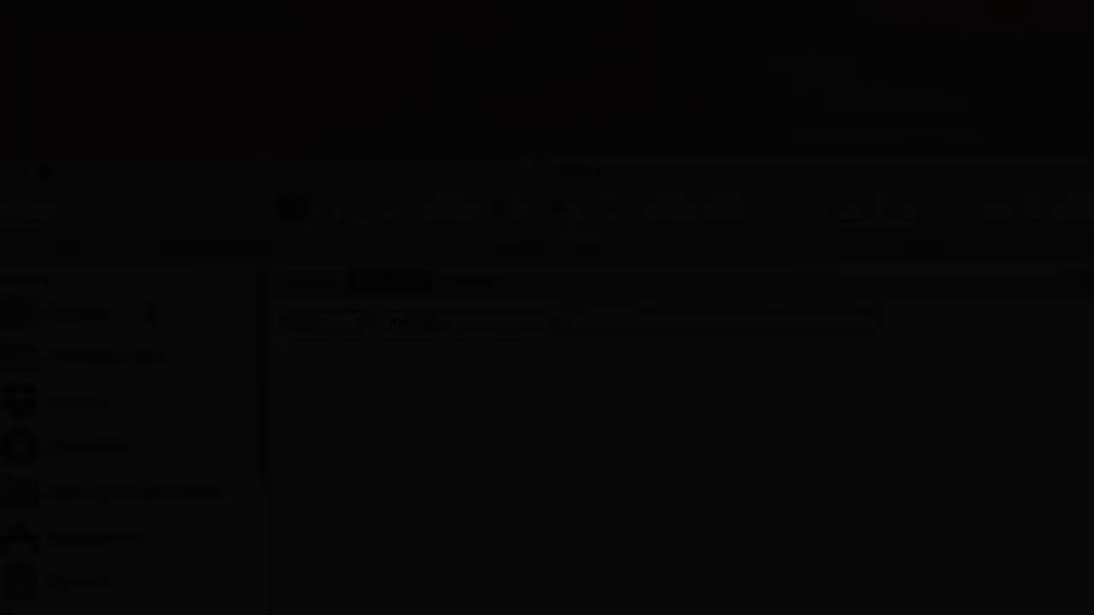
- Park the Desktop zip file on a DragonDrop shelf
{"action": "left_click", "coordinate": [147, 313]}
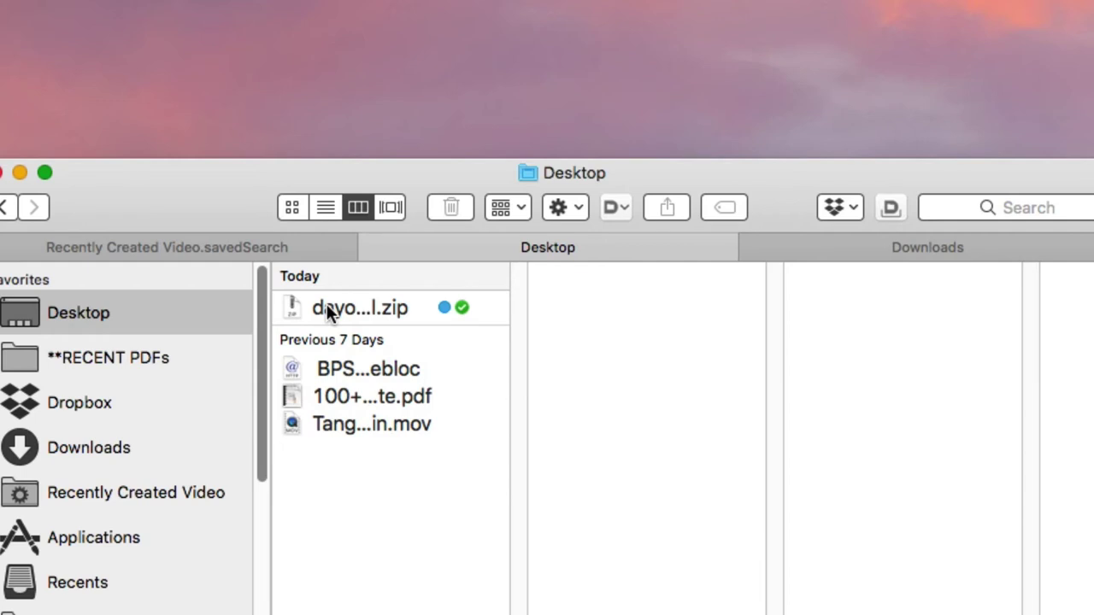
{"action": "left_click", "coordinate": [293, 311]}
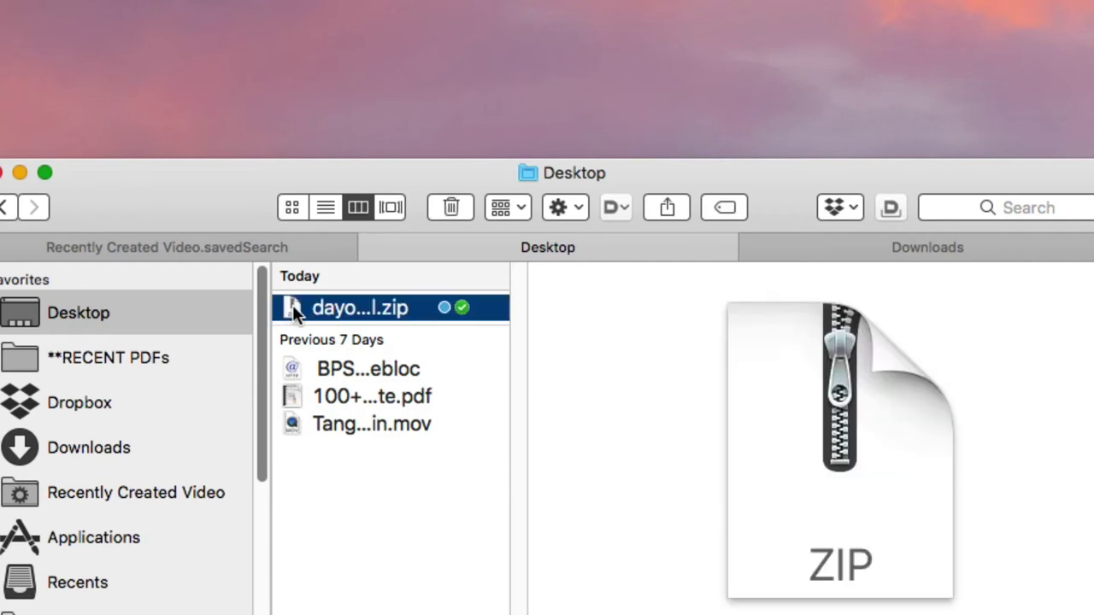
{"action": "left_click_drag", "start_coordinate": [292, 304], "coordinate": [389, 316]}
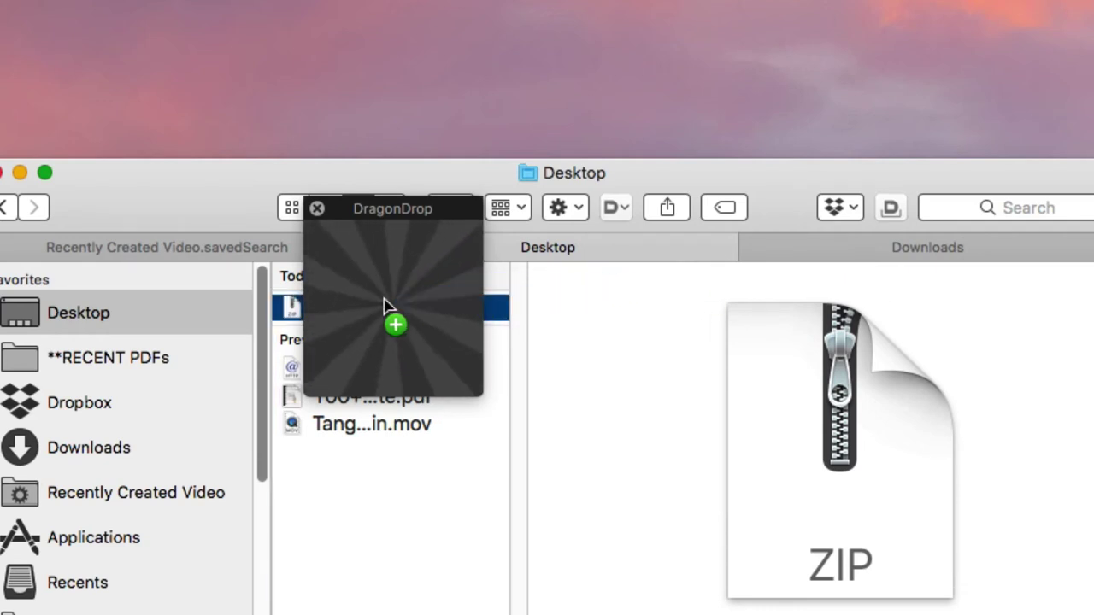
- Move the shelf to the screen top, open Dropbox, and pull the zip back off
{"action": "left_click_drag", "start_coordinate": [432, 209], "coordinate": [696, 40]}
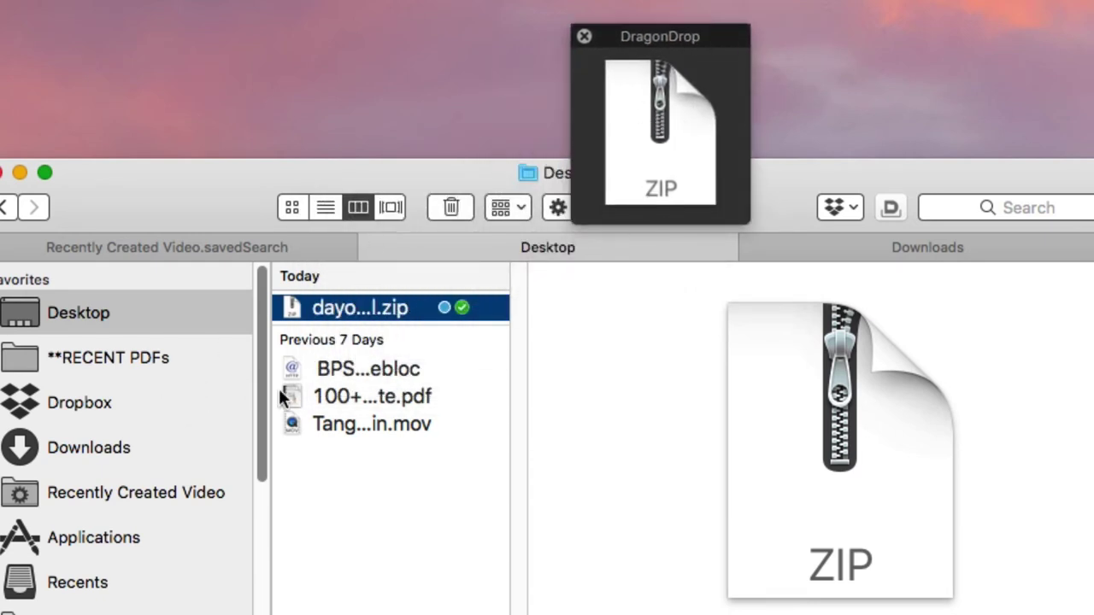
{"action": "left_click", "coordinate": [163, 395]}
{"action": "left_click_drag", "start_coordinate": [674, 96], "coordinate": [460, 309]}
- Drop the zip into Dropbox, then put the Zentangles folder on a new DragonDrop shelf
{"action": "left_click_drag", "start_coordinate": [429, 307], "coordinate": [456, 357]}
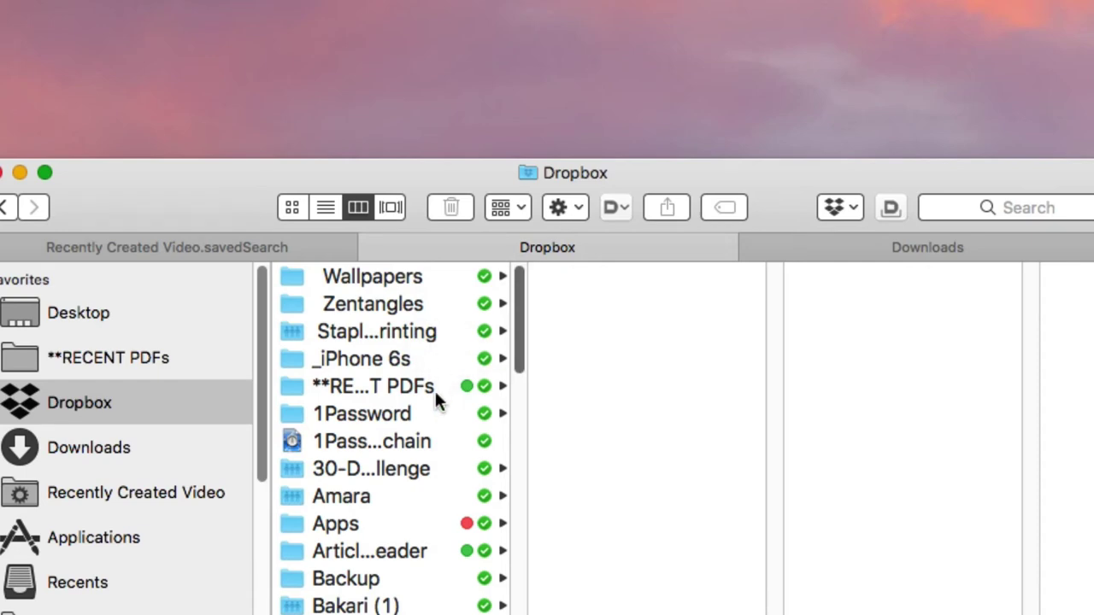
{"action": "scroll", "coordinate": [435, 401], "scroll_direction": "down", "scroll_amount": 20}
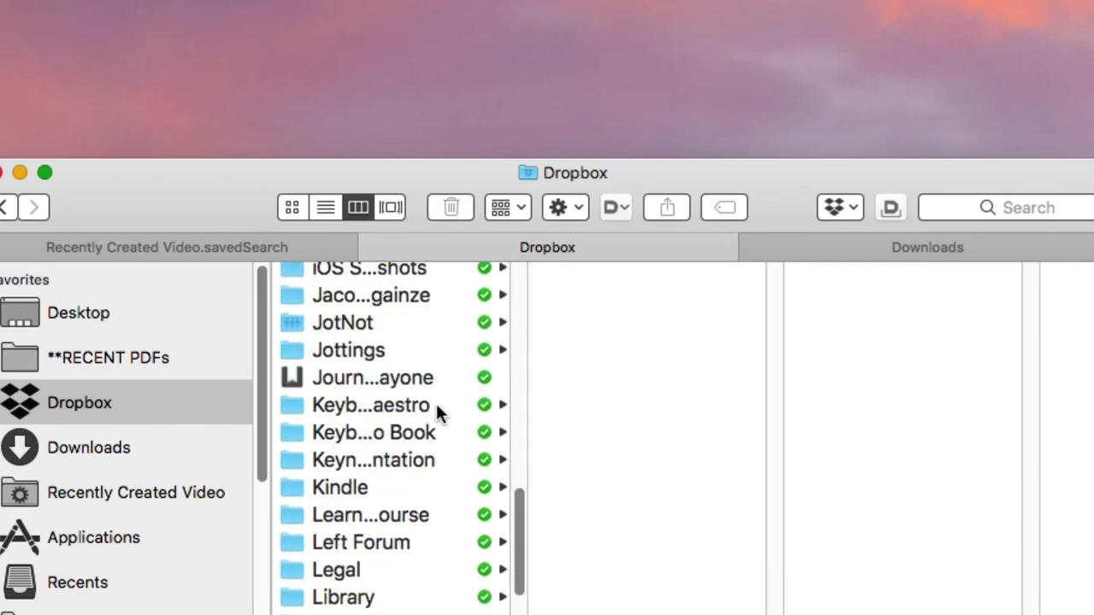
{"action": "scroll", "coordinate": [435, 398], "scroll_direction": "up", "scroll_amount": 15}
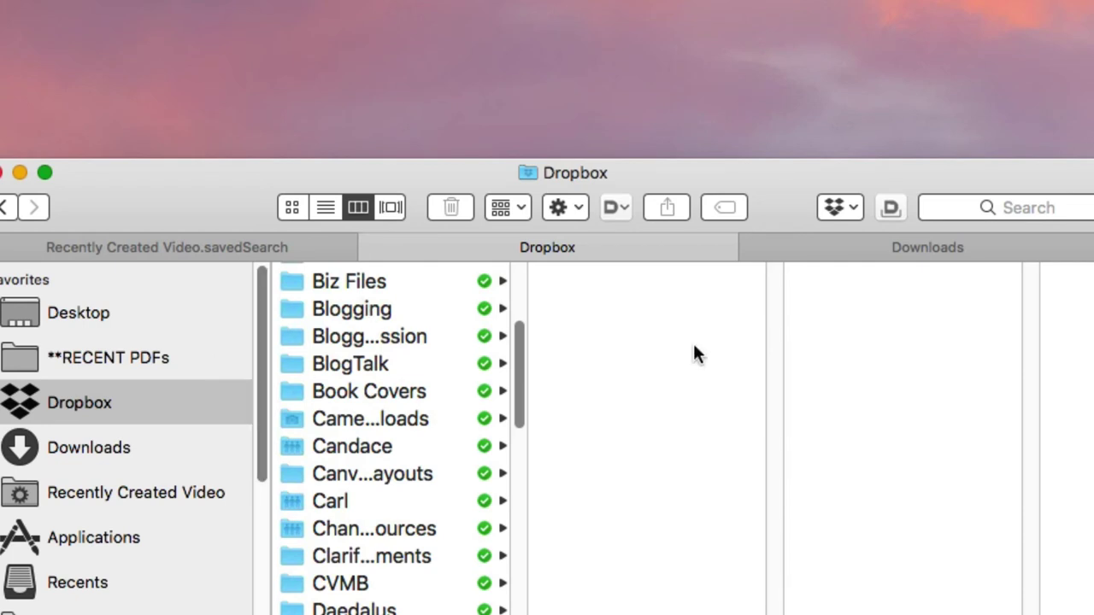
{"action": "scroll", "coordinate": [390, 512], "scroll_direction": "up", "scroll_amount": 10}
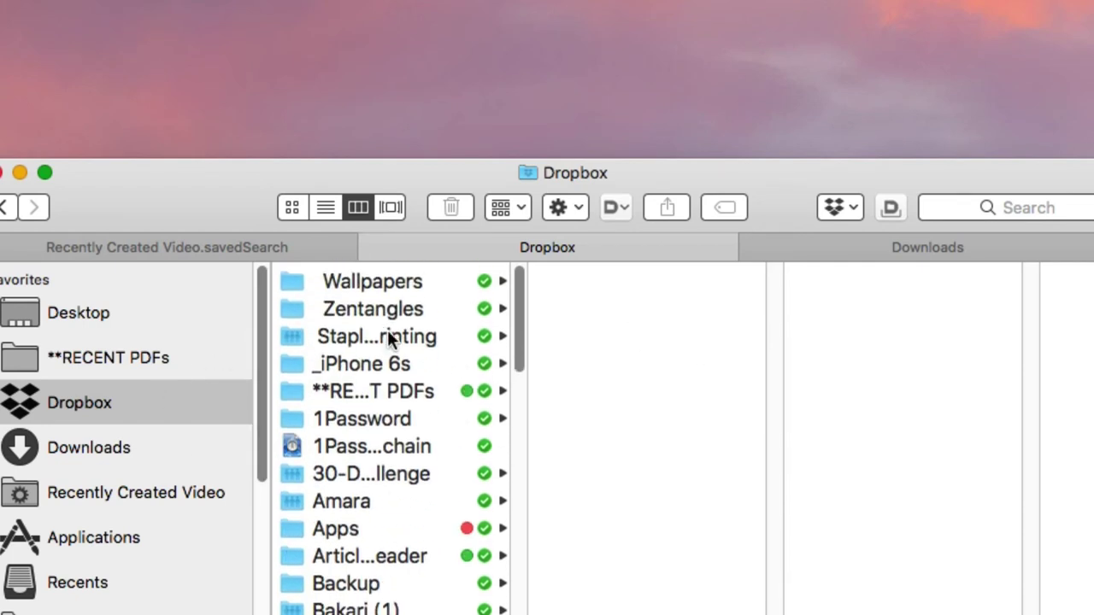
{"action": "left_click", "coordinate": [409, 306]}
{"action": "left_click_drag", "start_coordinate": [288, 304], "coordinate": [340, 304]}
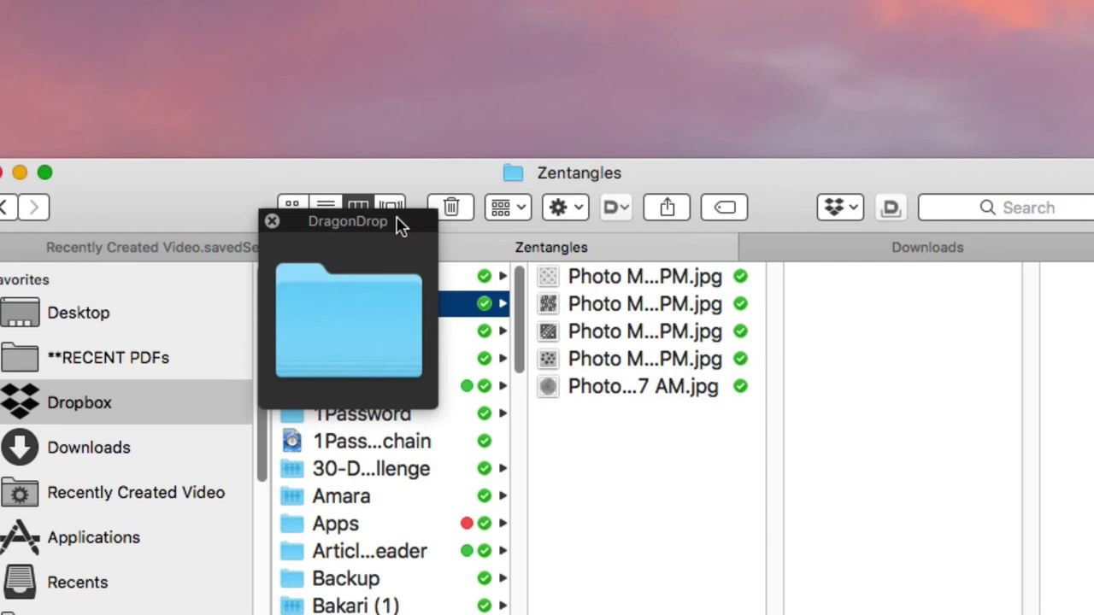
- Close the DragonDrop shelf, then open Hazel's Trash DMG rule and cancel without changes
{"action": "left_click", "coordinate": [271, 223]}
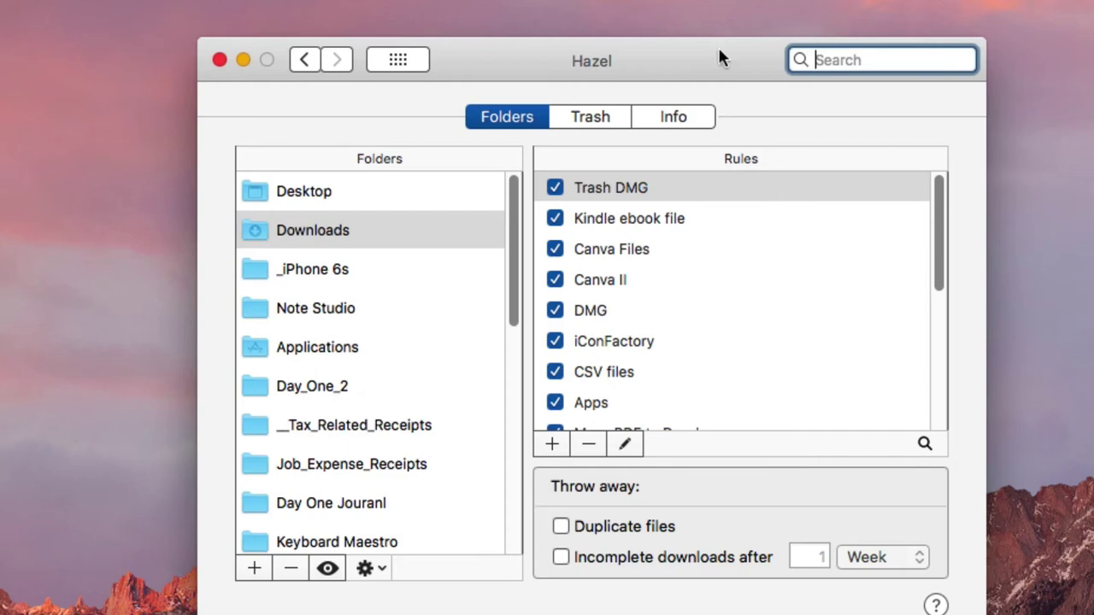
{"action": "left_click", "coordinate": [623, 444]}
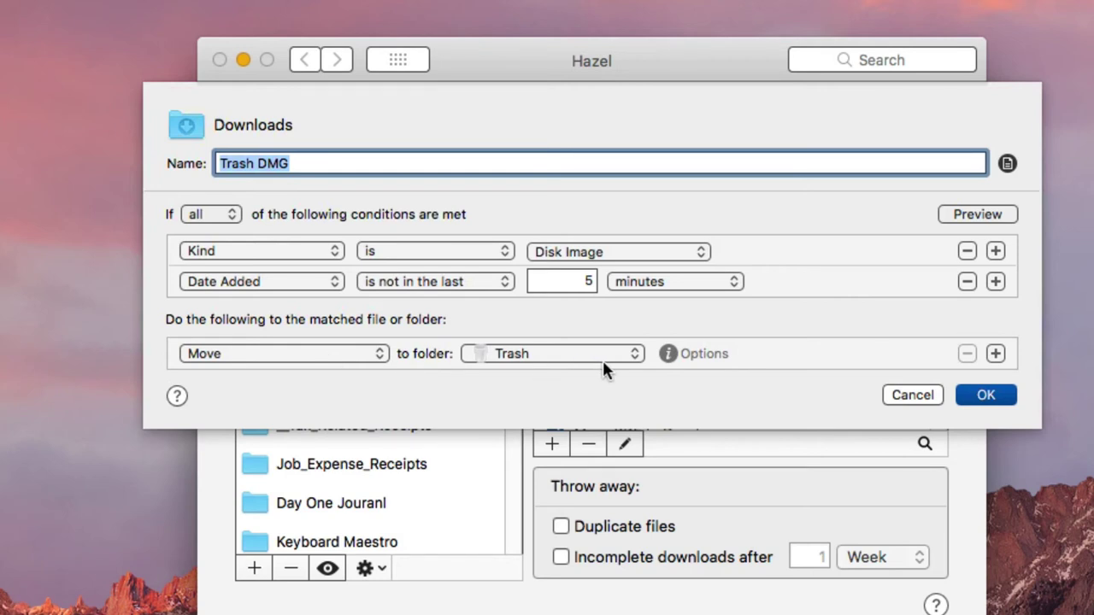
{"action": "left_click", "coordinate": [920, 397]}
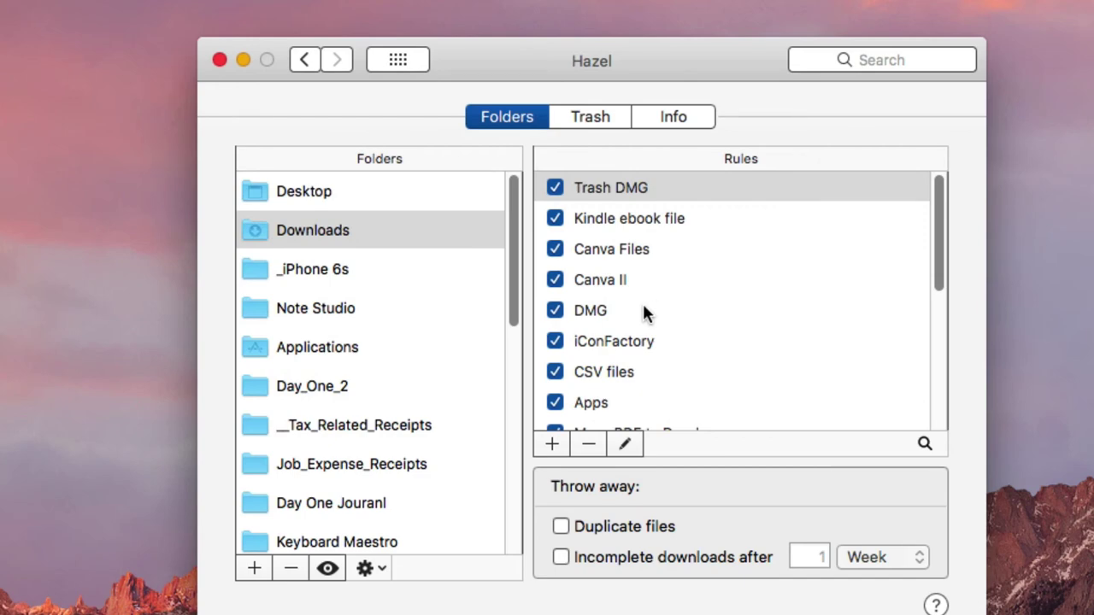
{"action": "left_click", "coordinate": [646, 313]}
{"action": "left_click", "coordinate": [627, 445]}
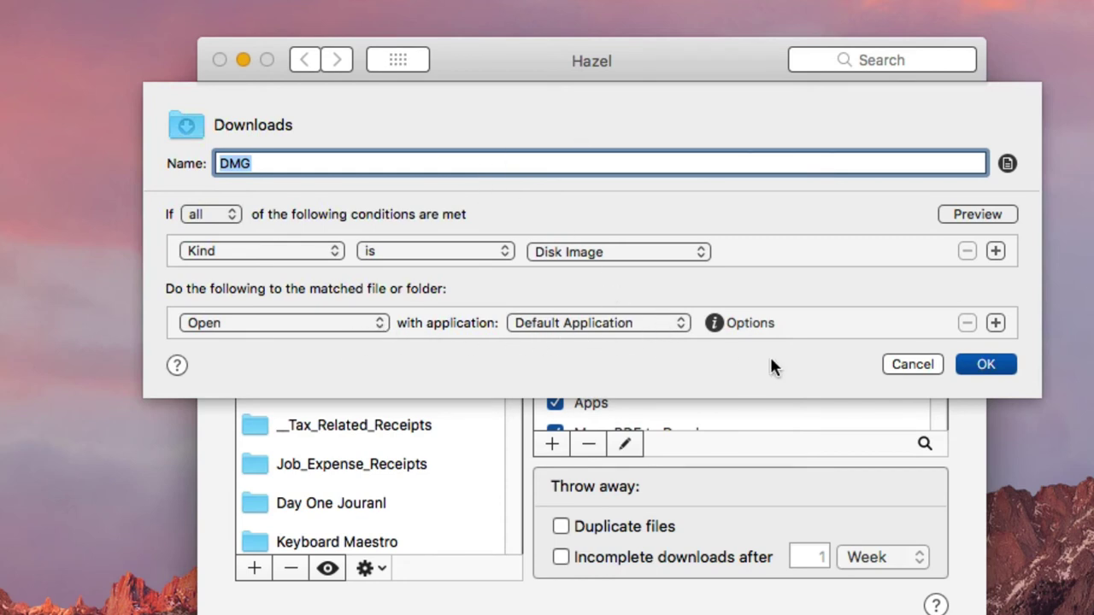
{"action": "left_click", "coordinate": [986, 365]}
{"action": "left_click", "coordinate": [911, 365]}
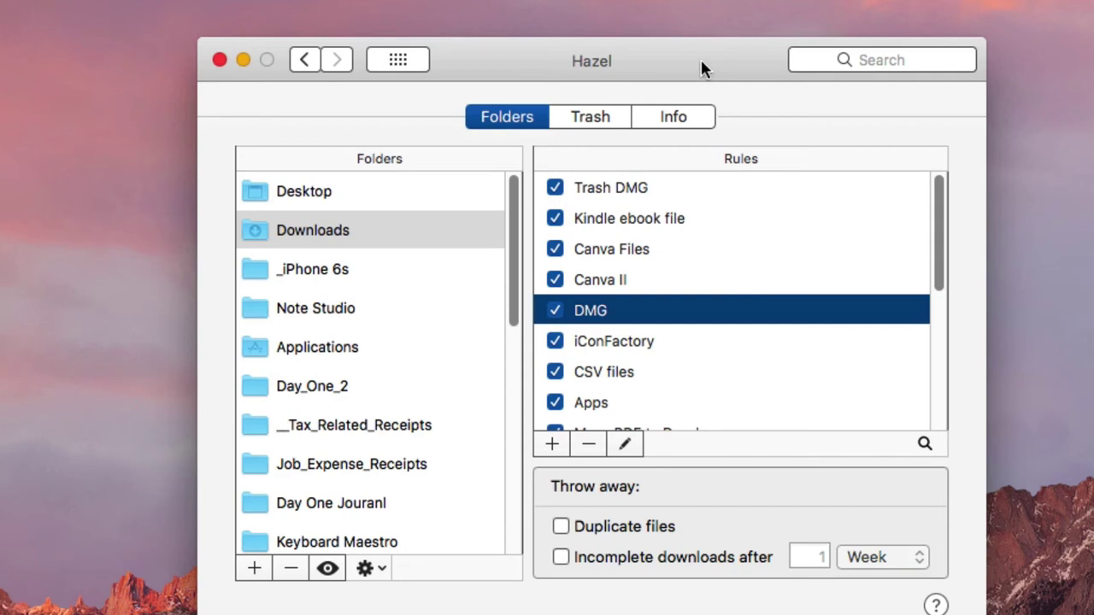
{"action": "scroll", "coordinate": [704, 253], "scroll_direction": "down", "scroll_amount": 3}
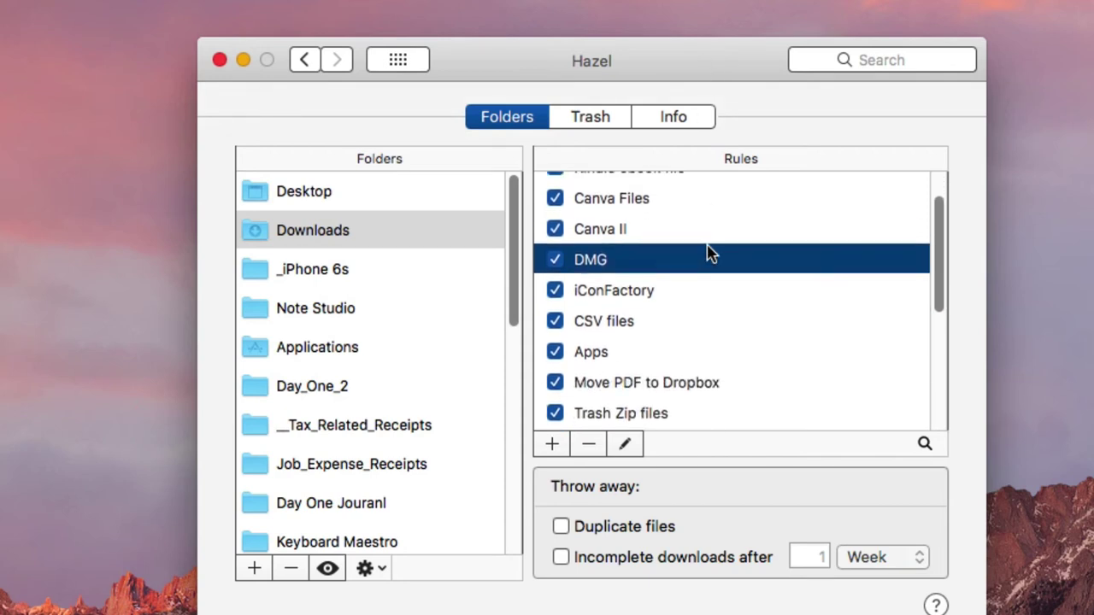
{"action": "scroll", "coordinate": [708, 253], "scroll_direction": "up", "scroll_amount": 3}
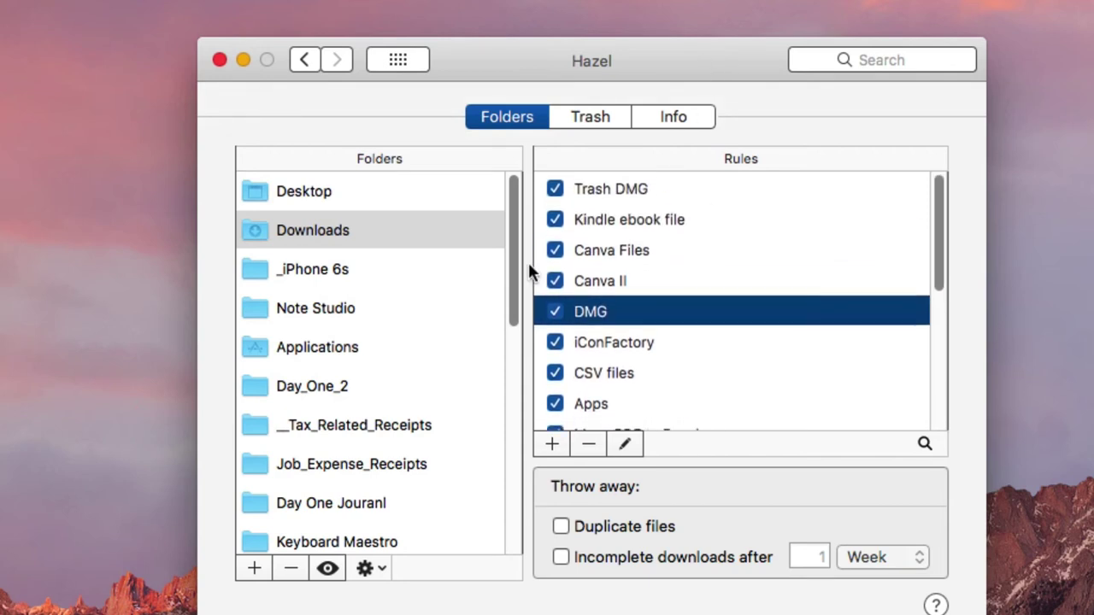
- Inspect the Desktop folder's Desktop Clean up rule, which moves hour-old images to Junk Folder, and confirm it
{"action": "left_click", "coordinate": [431, 198]}
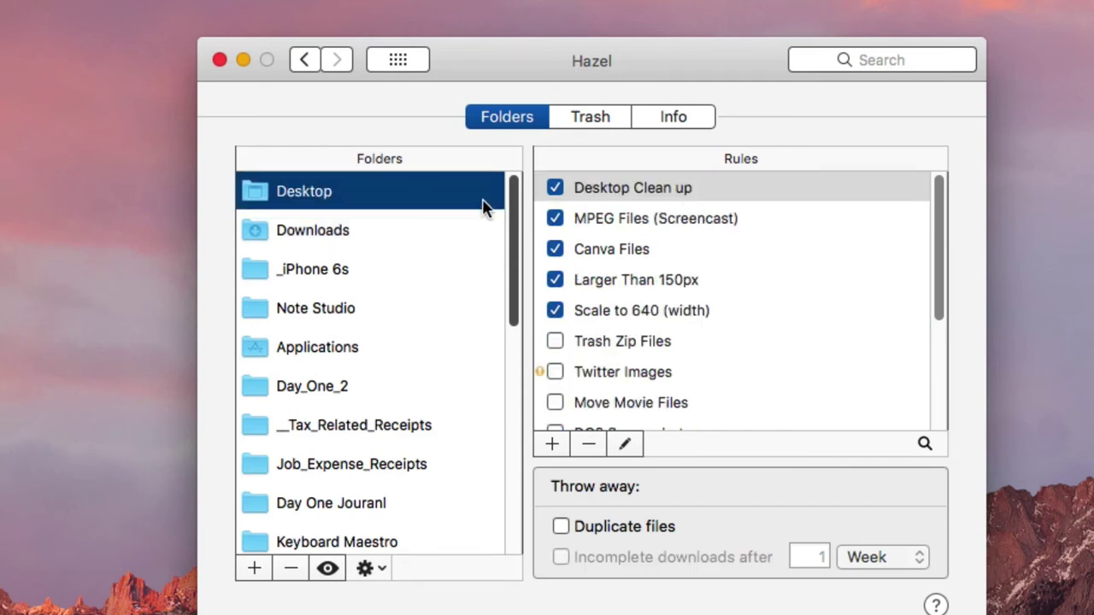
{"action": "left_click", "coordinate": [784, 176]}
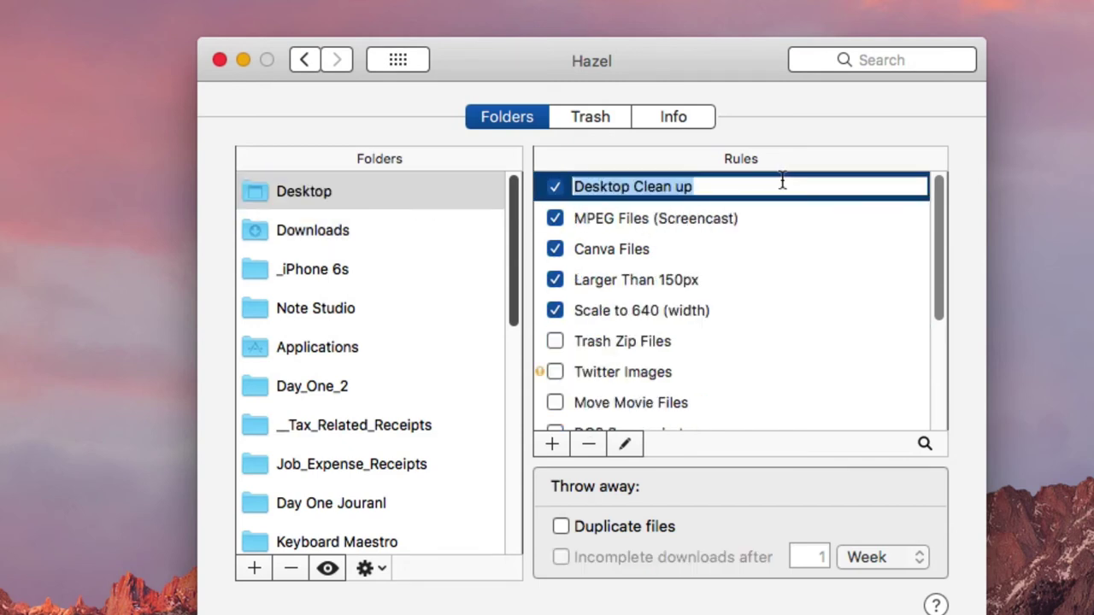
{"action": "right_click", "coordinate": [538, 196]}
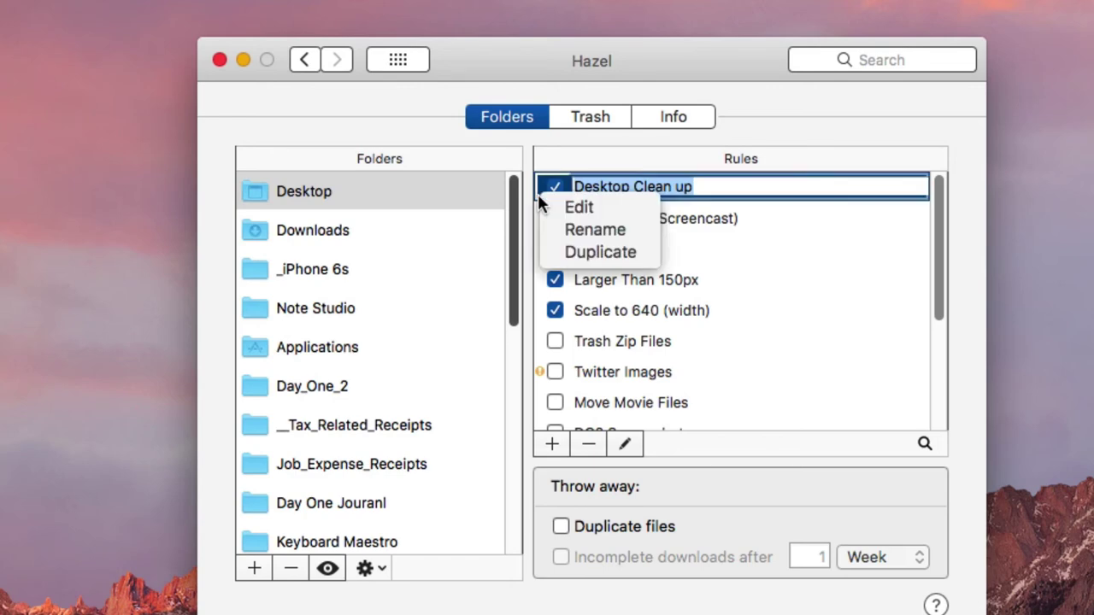
{"action": "left_click", "coordinate": [588, 205]}
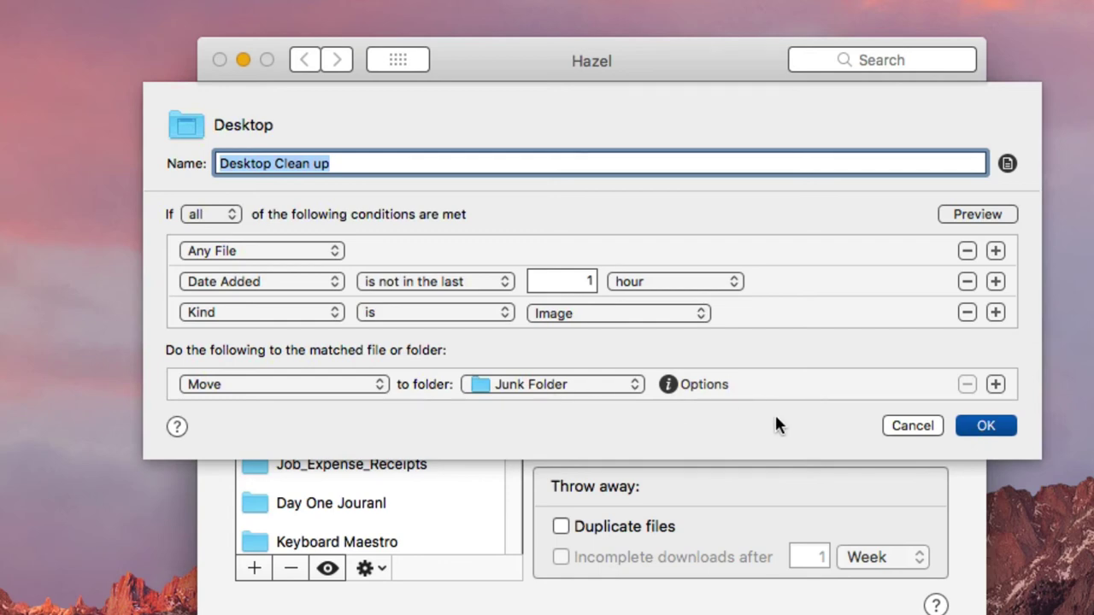
{"action": "left_click", "coordinate": [987, 426]}
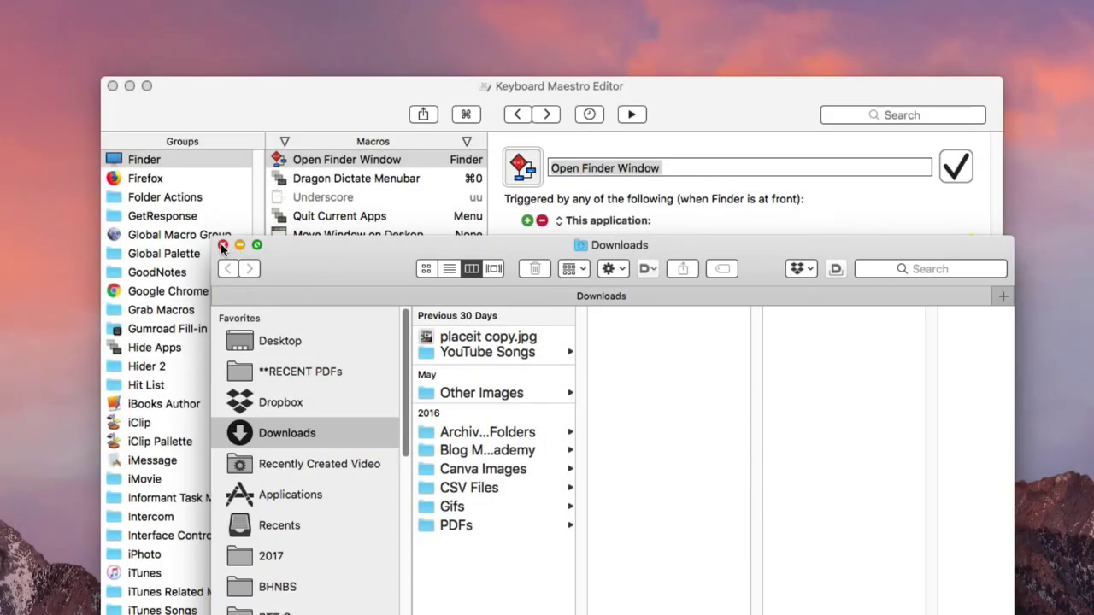
- Close the Downloads window, reactivate Finder so the macro reopens Downloads, then move that window aside
{"action": "left_click", "coordinate": [222, 245]}
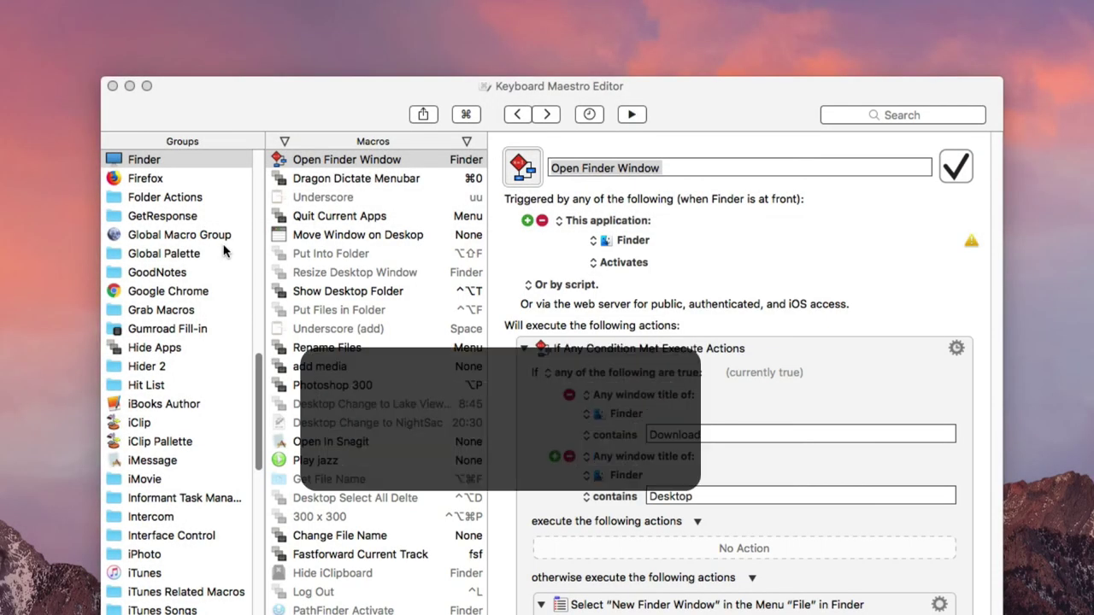
{"action": "left_click", "coordinate": [741, 97]}
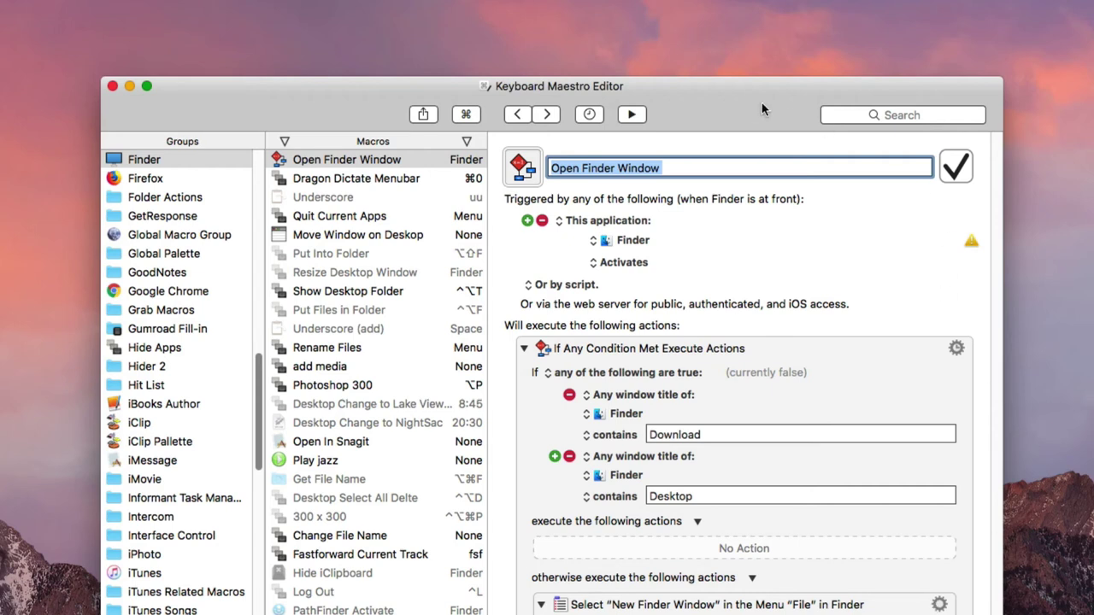
{"action": "left_click", "coordinate": [740, 41]}
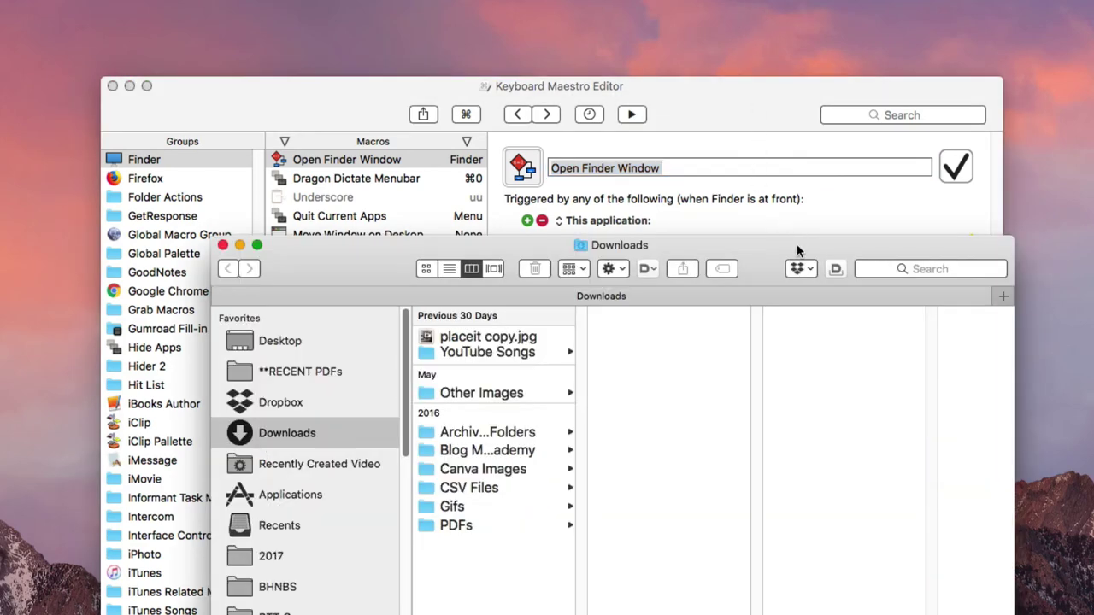
{"action": "left_click_drag", "start_coordinate": [798, 251], "coordinate": [530, 274]}
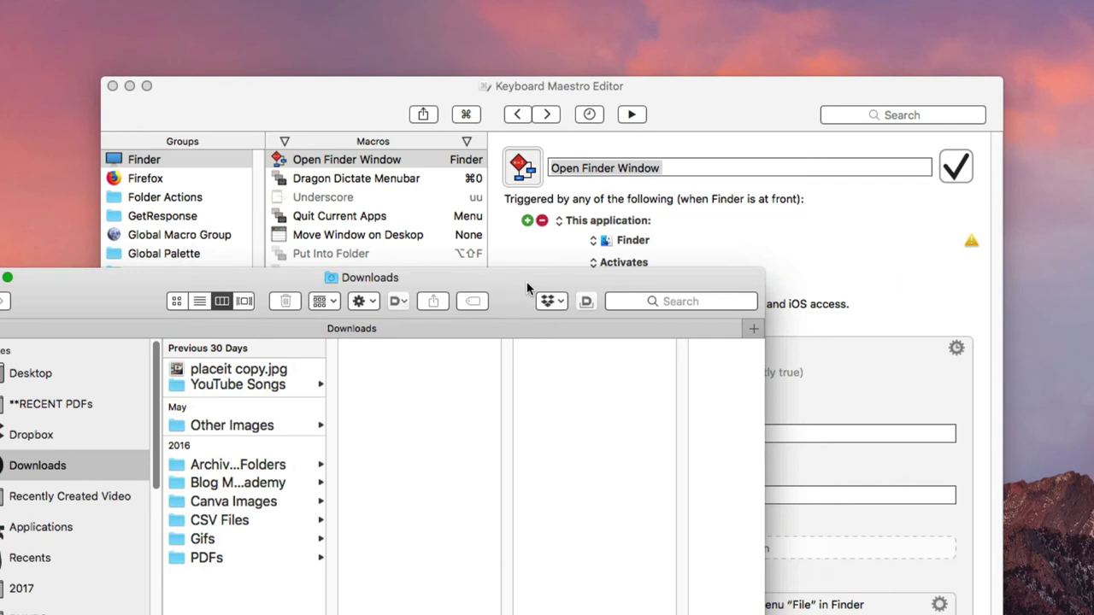
{"action": "left_click_drag", "start_coordinate": [527, 281], "coordinate": [395, 252]}
- Select the macro's If Any Condition Met block, then add a second Downloads tab in Finder with Cmd-T
{"action": "left_click", "coordinate": [784, 102]}
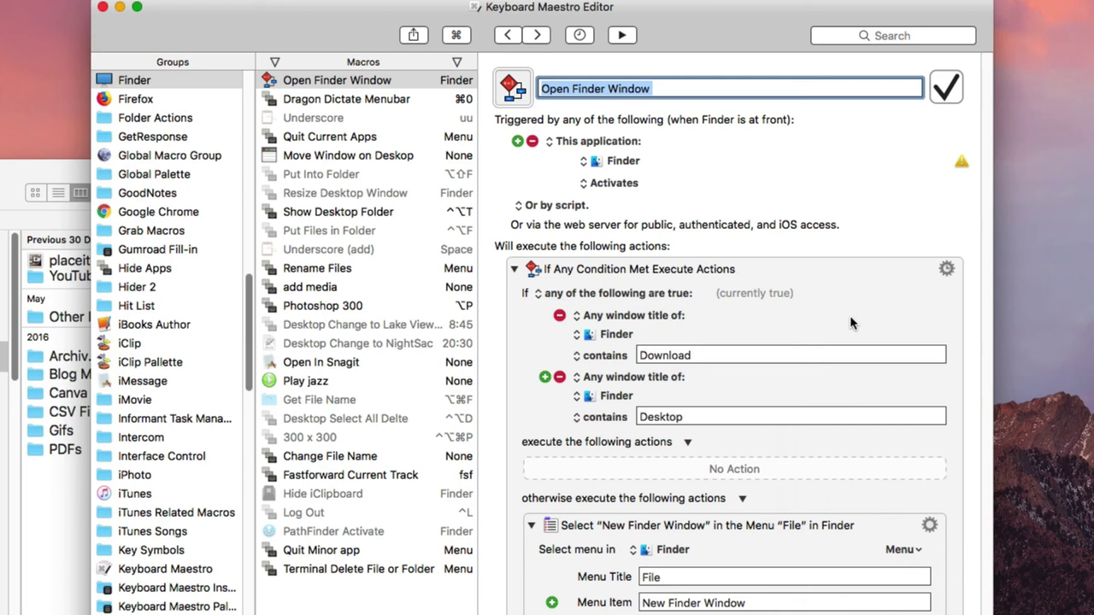
{"action": "left_click", "coordinate": [848, 276]}
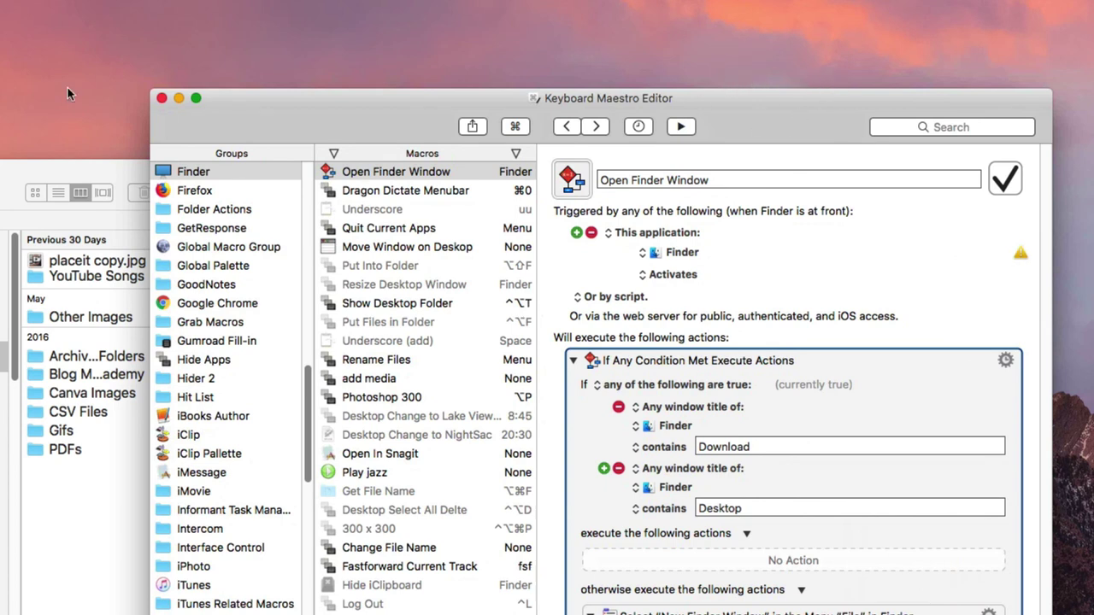
{"action": "key", "text": "super+Tab"}
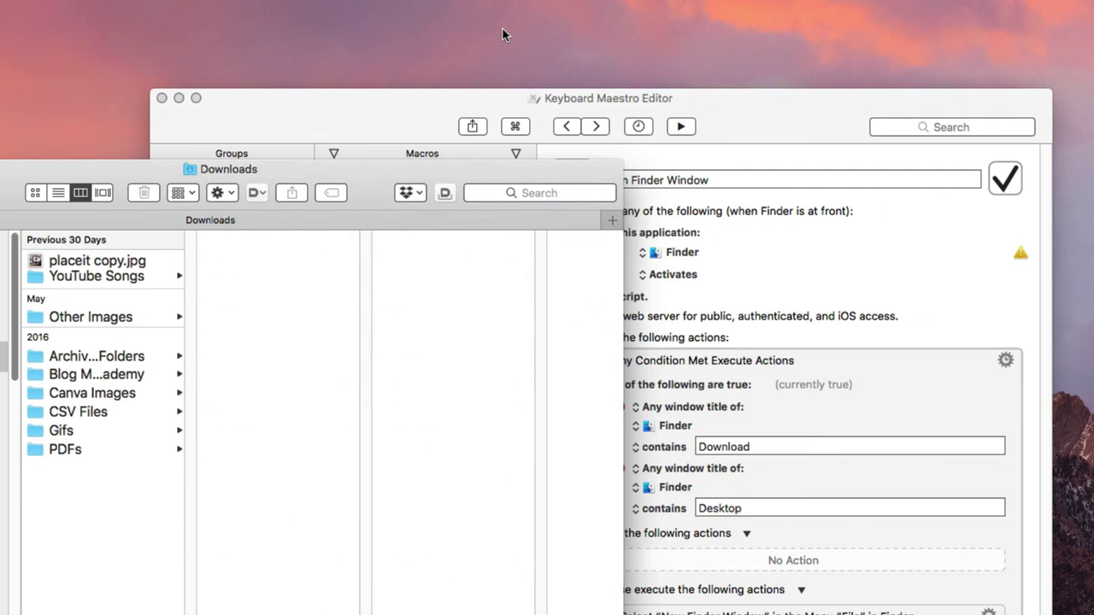
{"action": "key", "text": "super+t"}
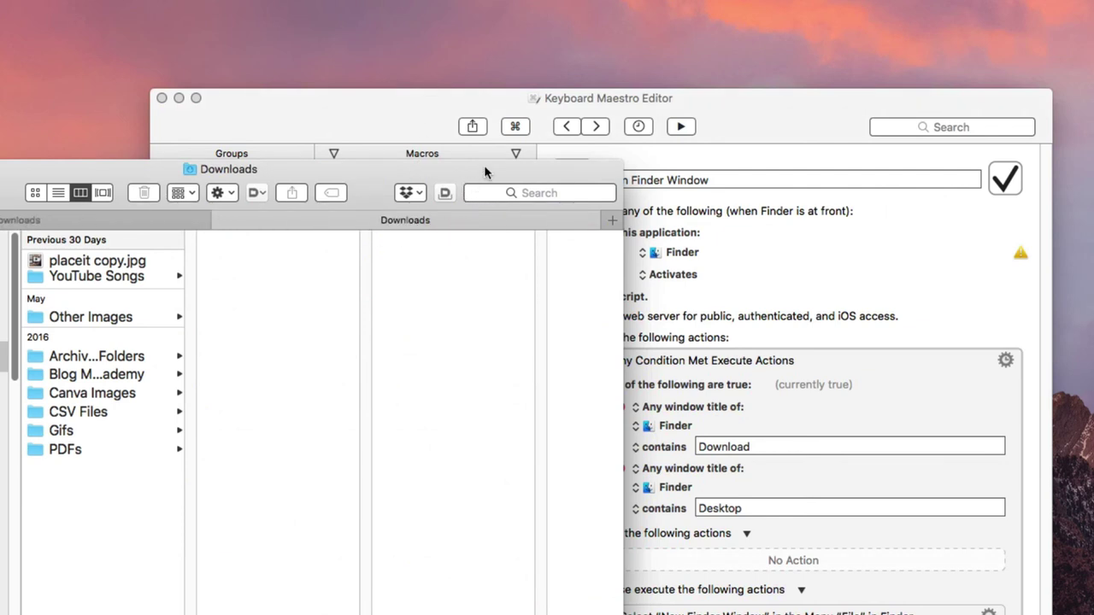
- Shift the two-tab Downloads window right to reveal its sidebar, then bring back the Keyboard Maestro editor
{"action": "left_click_drag", "start_coordinate": [484, 165], "coordinate": [631, 165]}
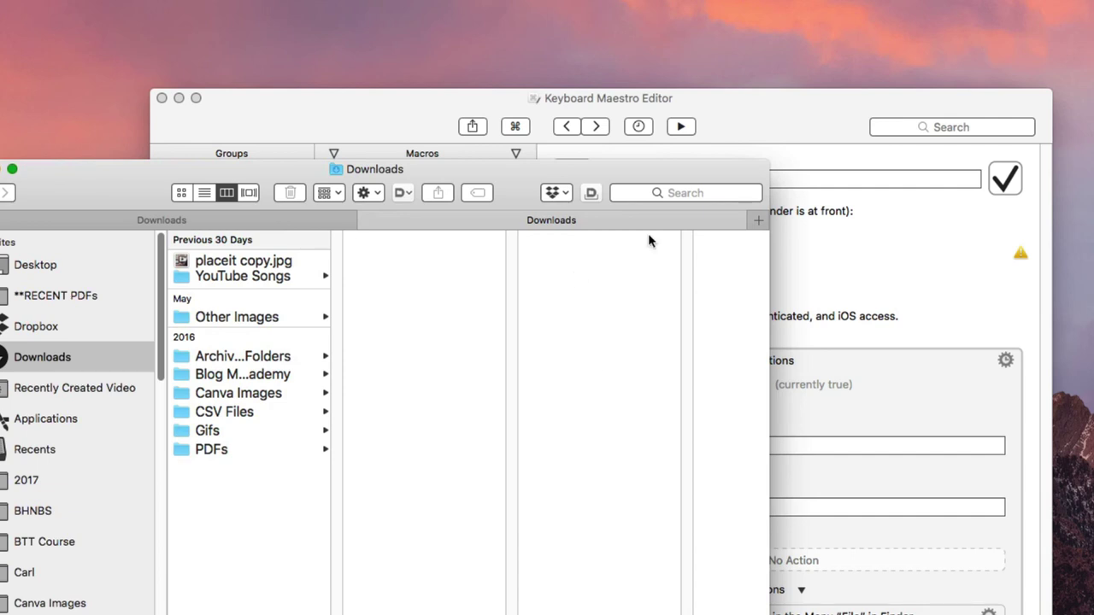
{"action": "left_click", "coordinate": [775, 103]}
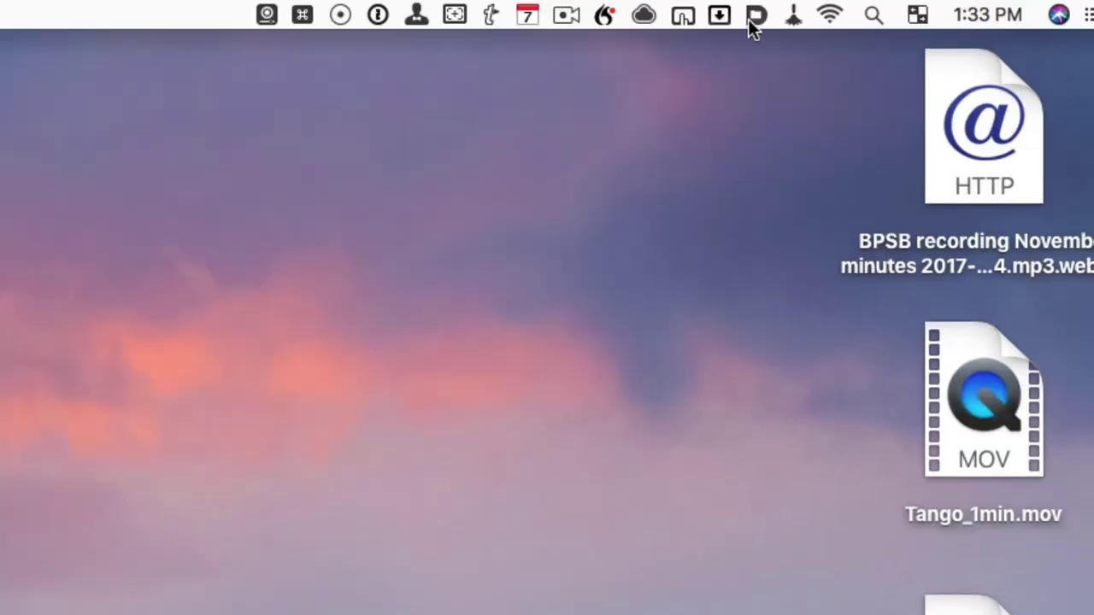
{"action": "left_click", "coordinate": [756, 15]}
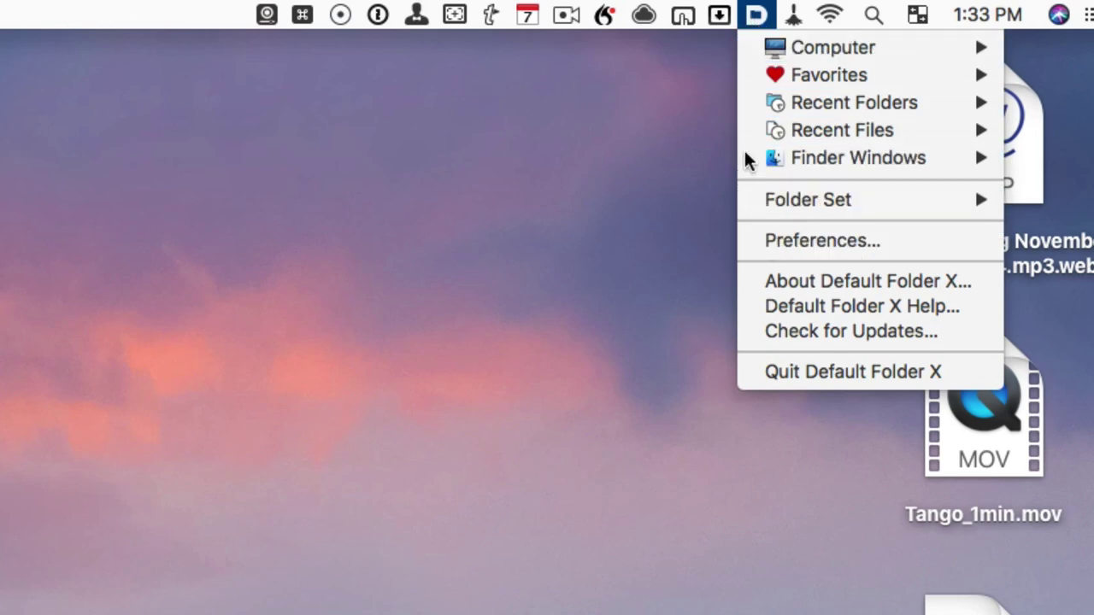
{"action": "key", "text": "Escape"}
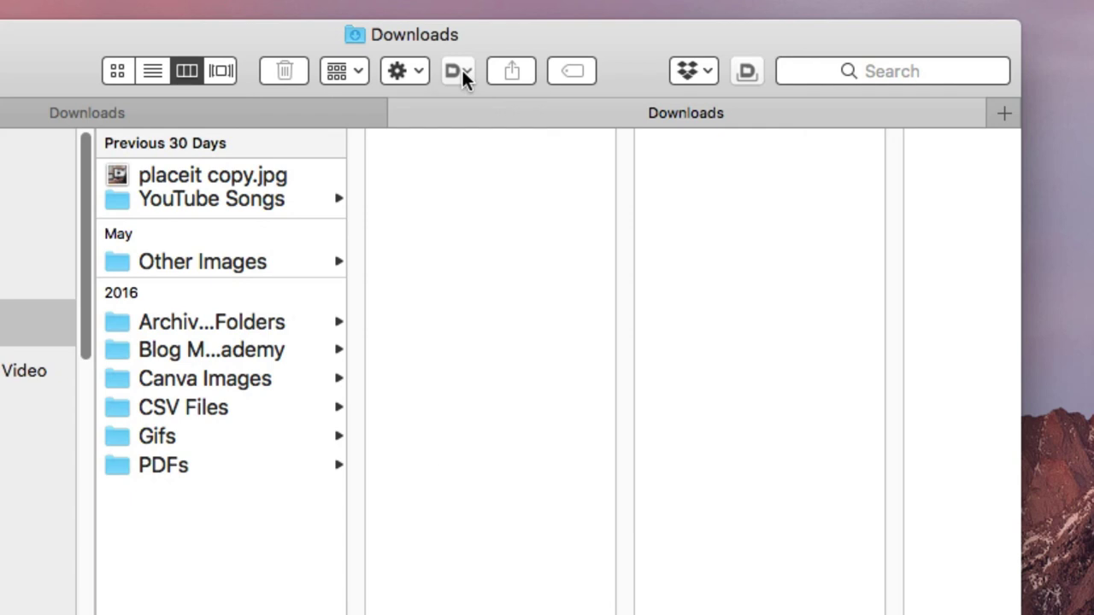
{"action": "left_click", "coordinate": [461, 70]}
{"action": "mouse_move", "coordinate": [475, 164]}
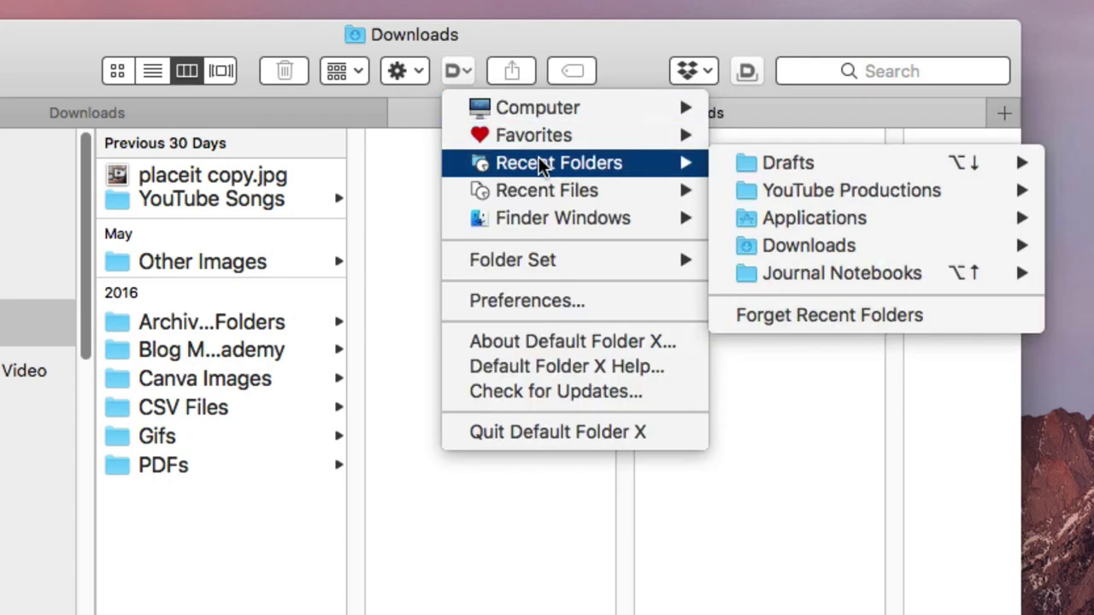
{"action": "mouse_move", "coordinate": [543, 261]}
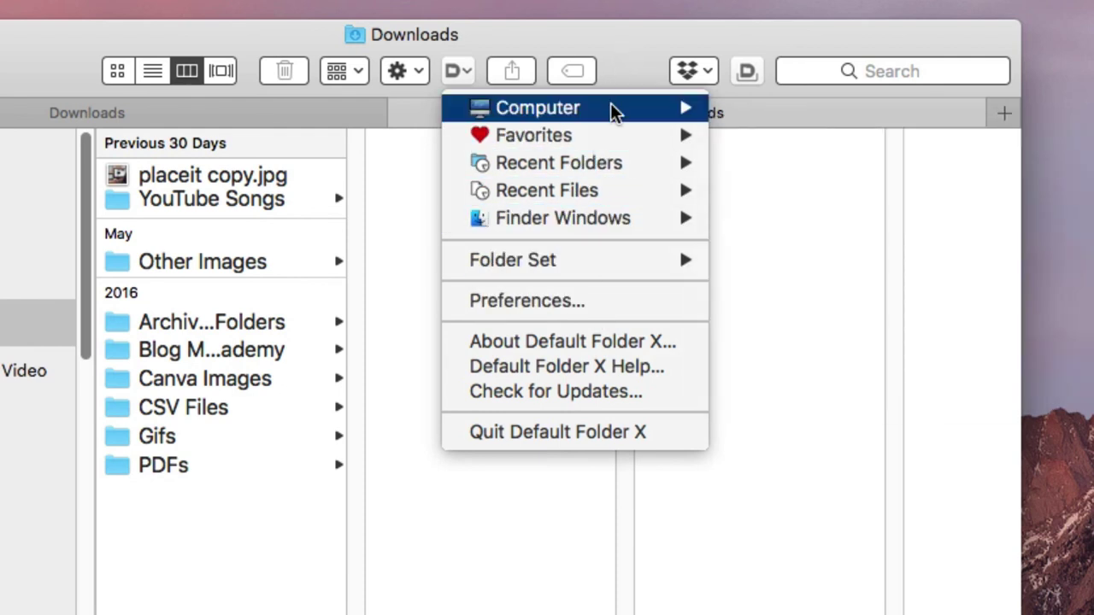
{"action": "mouse_move", "coordinate": [610, 137]}
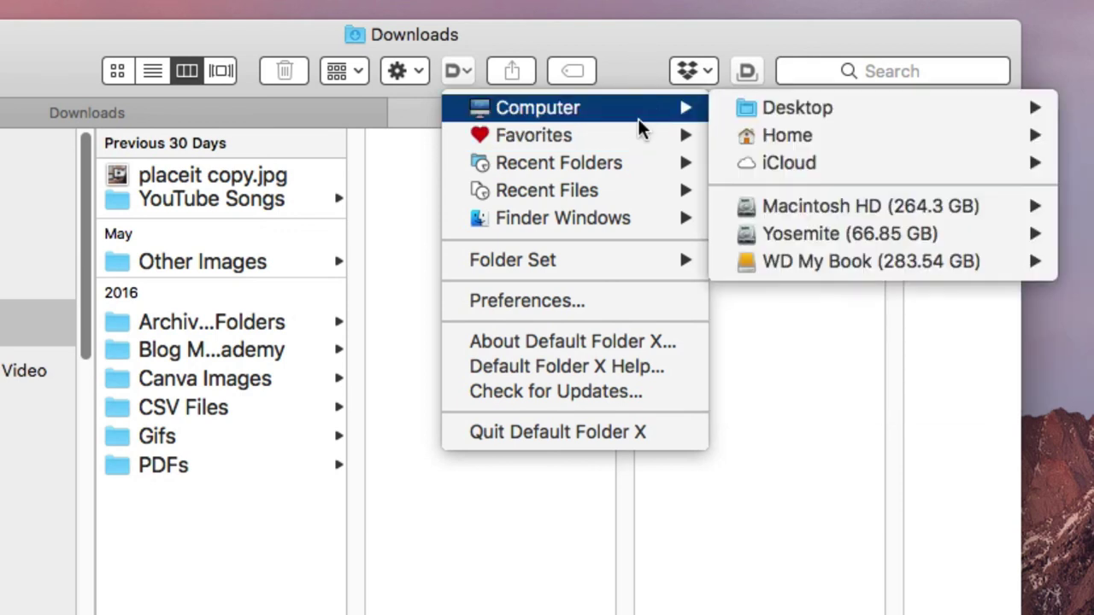
{"action": "left_click", "coordinate": [634, 47]}
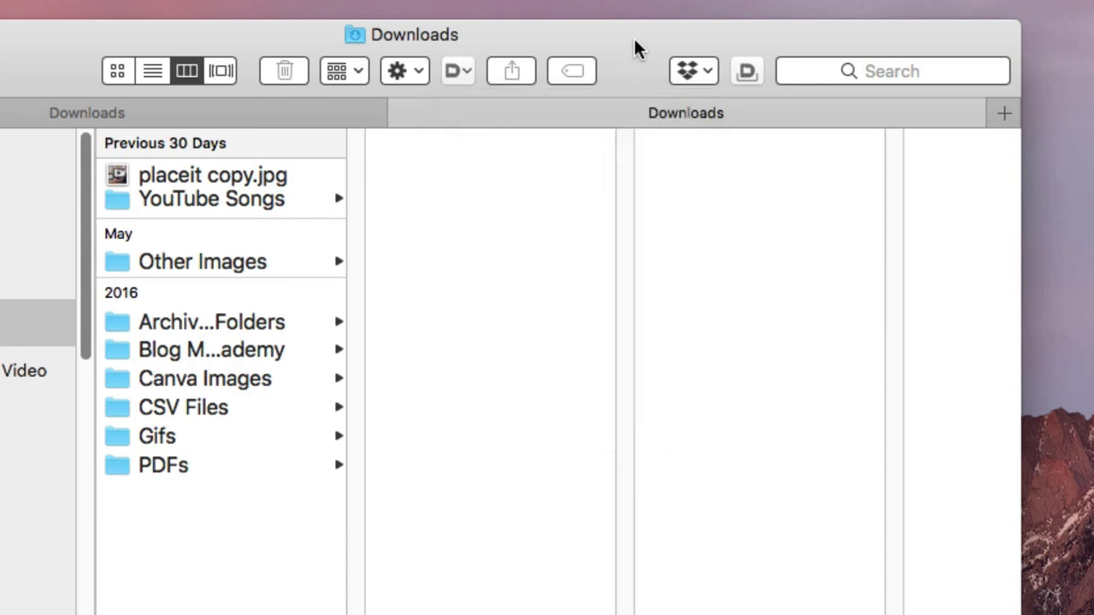
{"action": "left_click", "coordinate": [465, 83]}
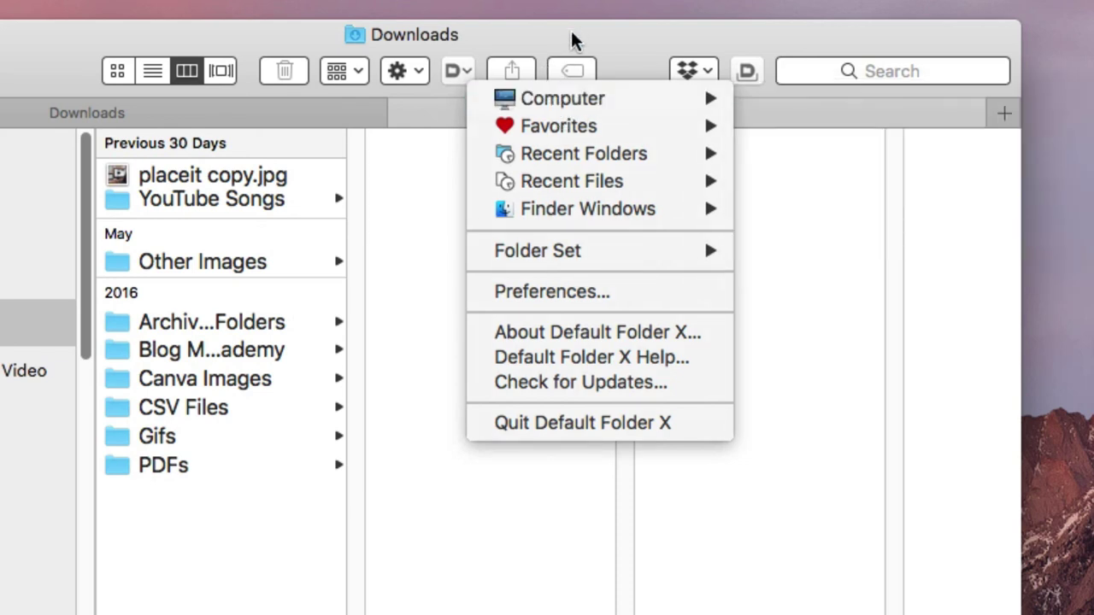
{"action": "mouse_move", "coordinate": [623, 158]}
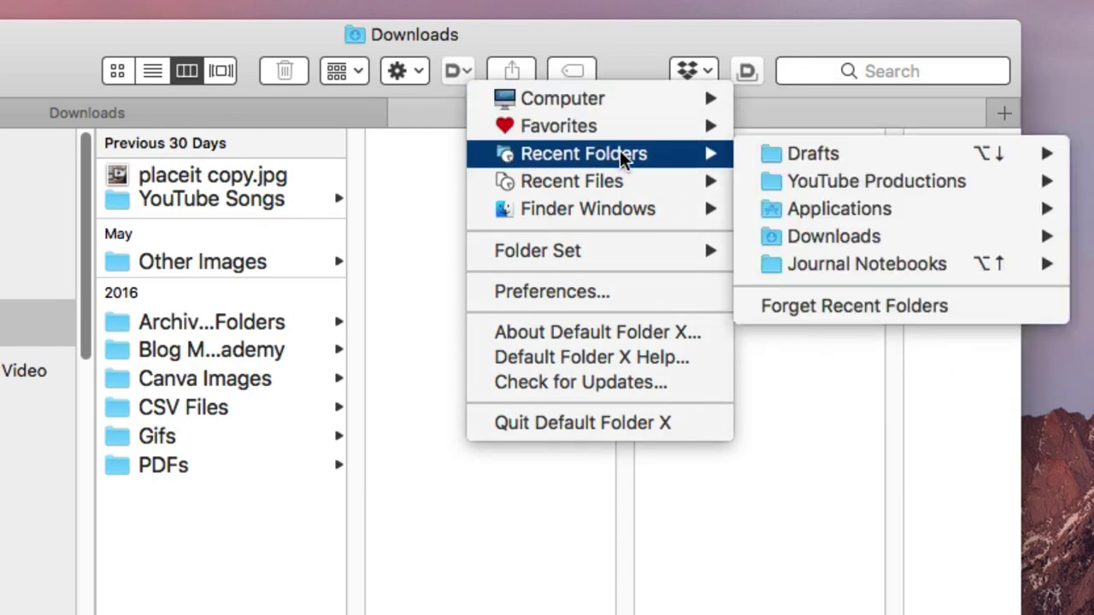
{"action": "left_click", "coordinate": [619, 32]}
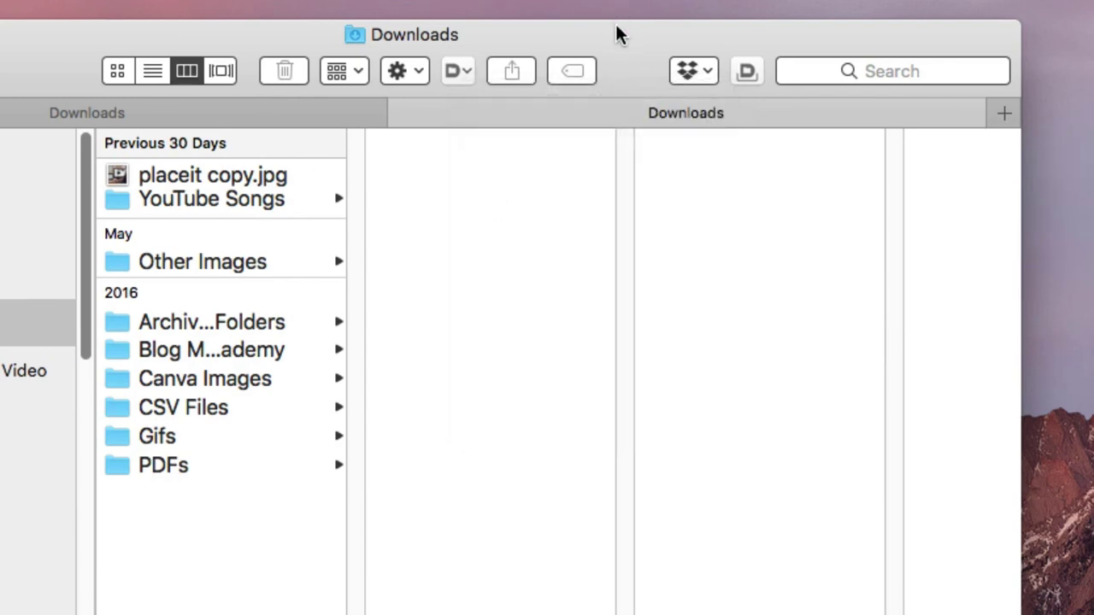